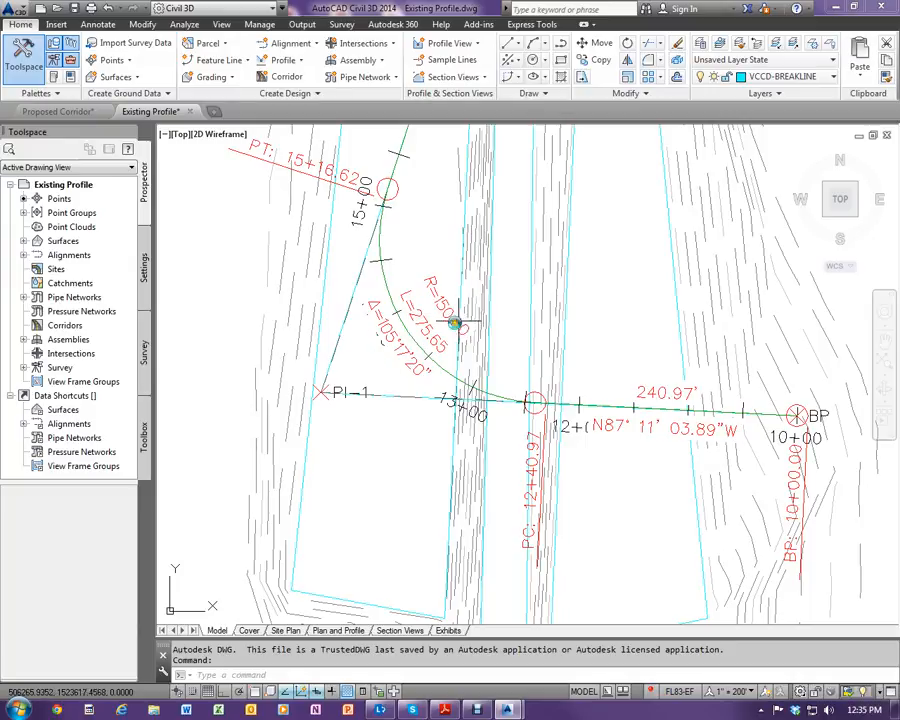
Step: Examine the road alignment in plan and the existing ground line in the Road profile view
scroll(360, 372, down, 5)
scroll(383, 297, up, 5)
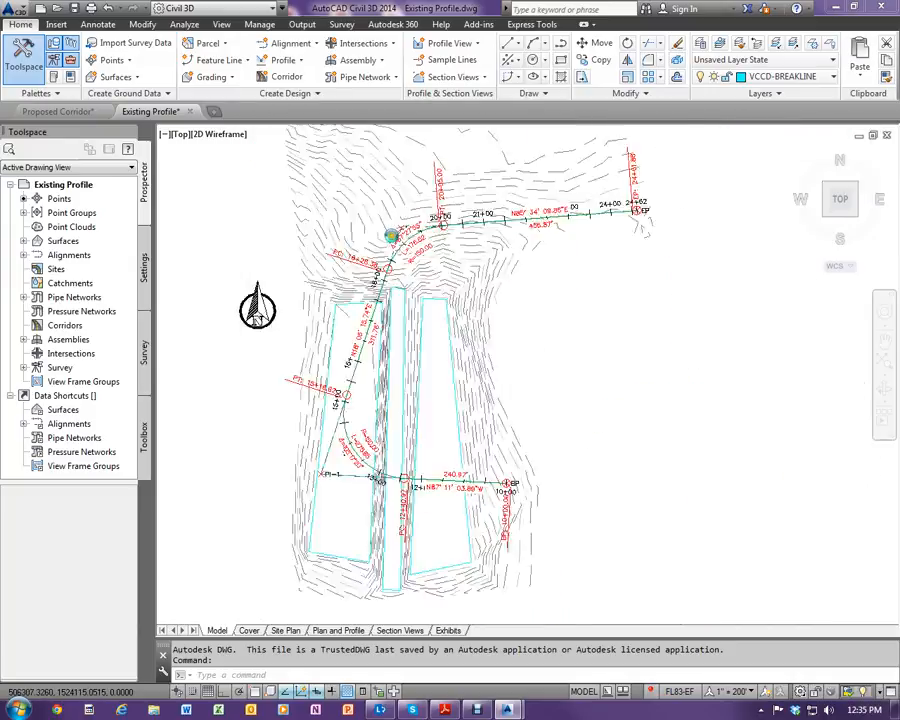
scroll(316, 336, down, 6)
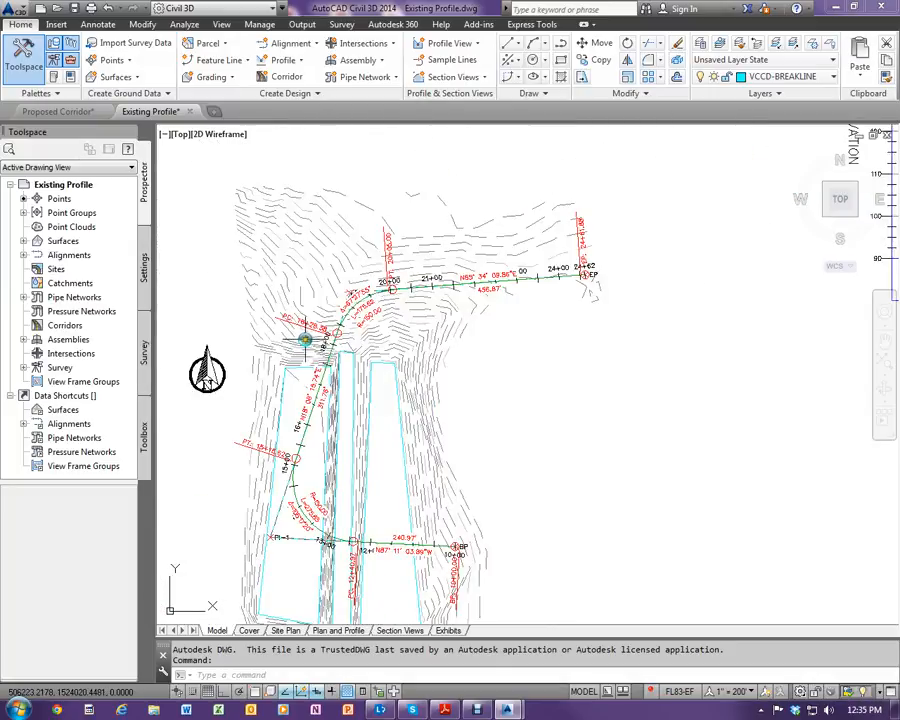
scroll(670, 252, up, 2)
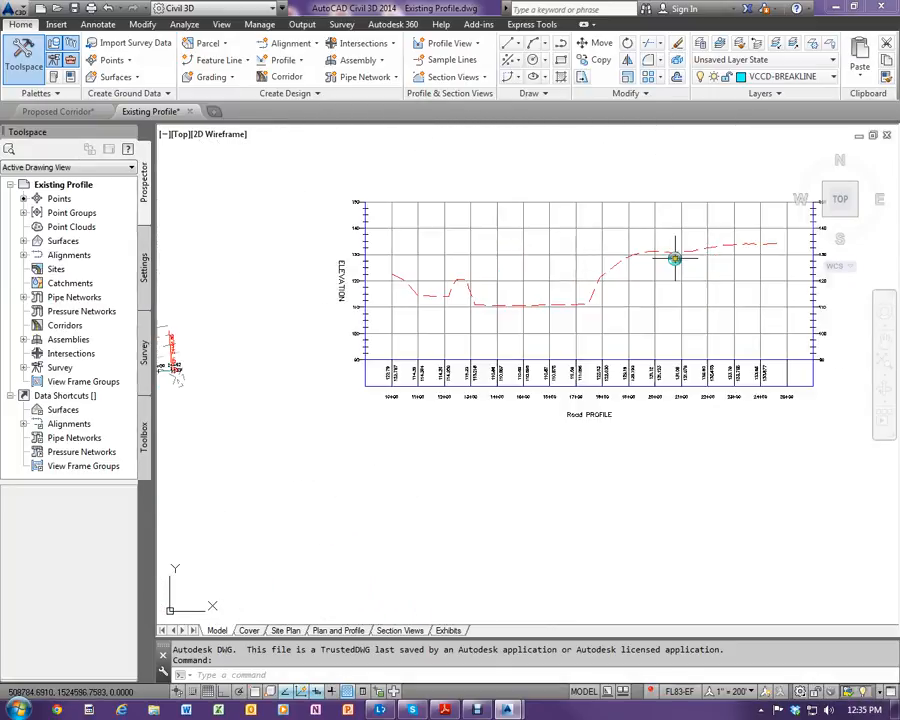
scroll(760, 238, up, 2)
scroll(537, 285, down, 1)
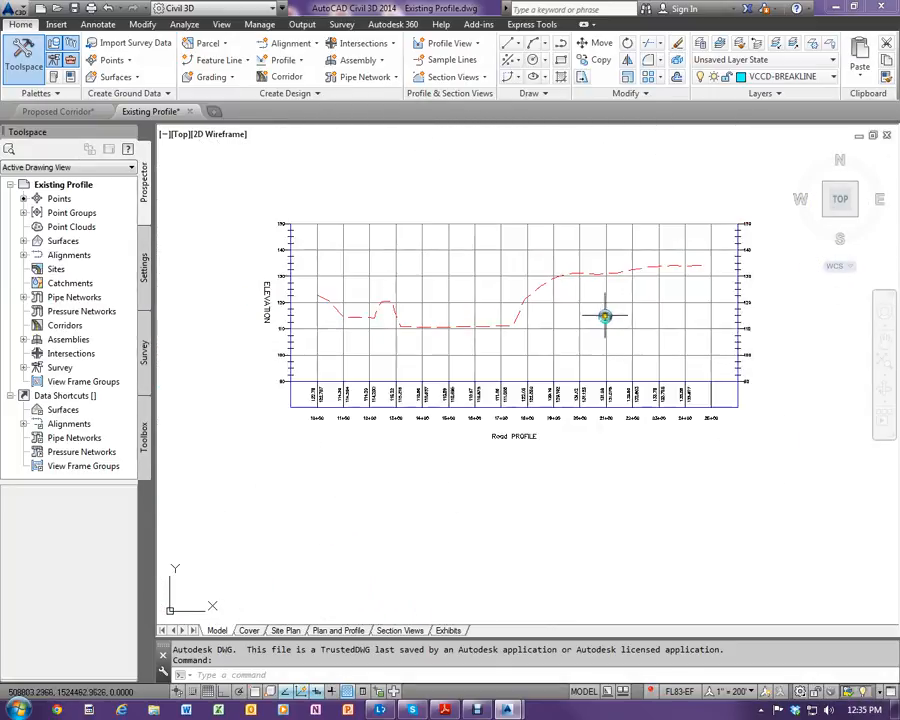
scroll(569, 269, up, 1)
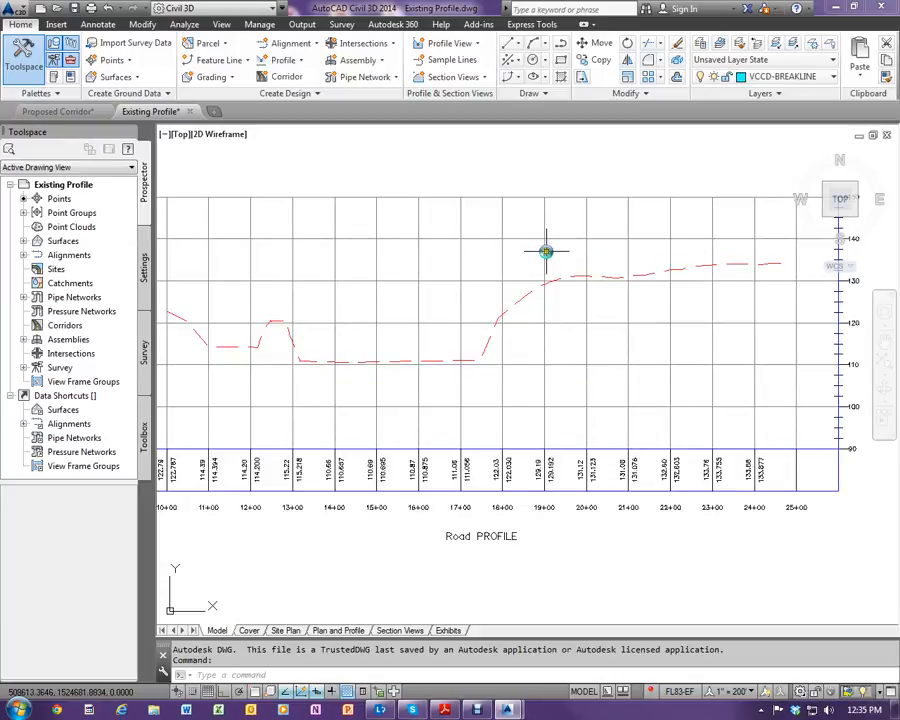
scroll(540, 250, down, 1)
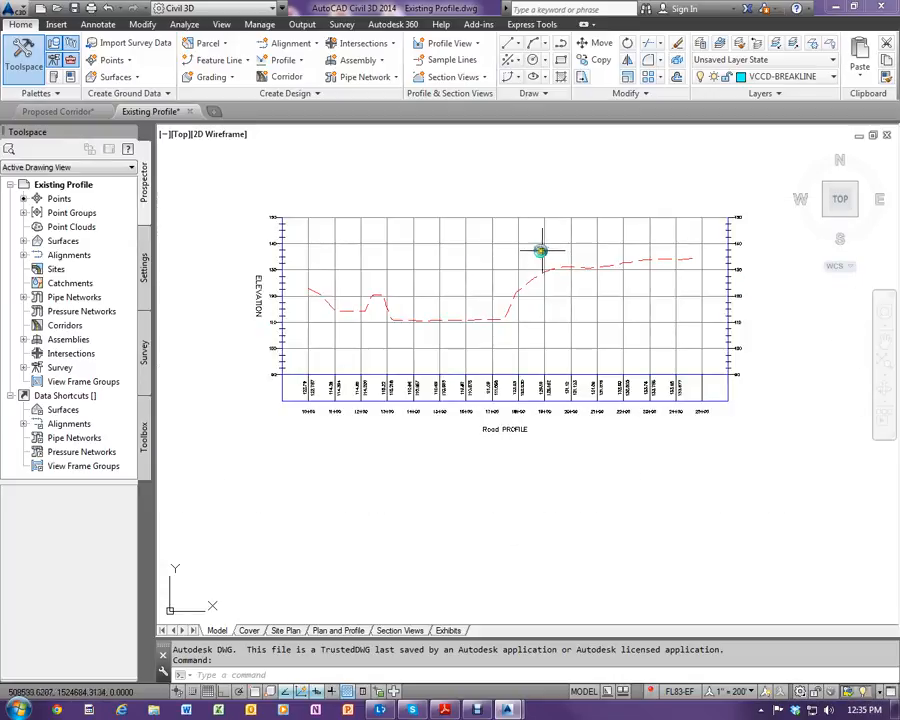
Step: Create a layout profile named Proposed Road in the Road profile view, using the Design Profile style and Complete Label Set
click(285, 60)
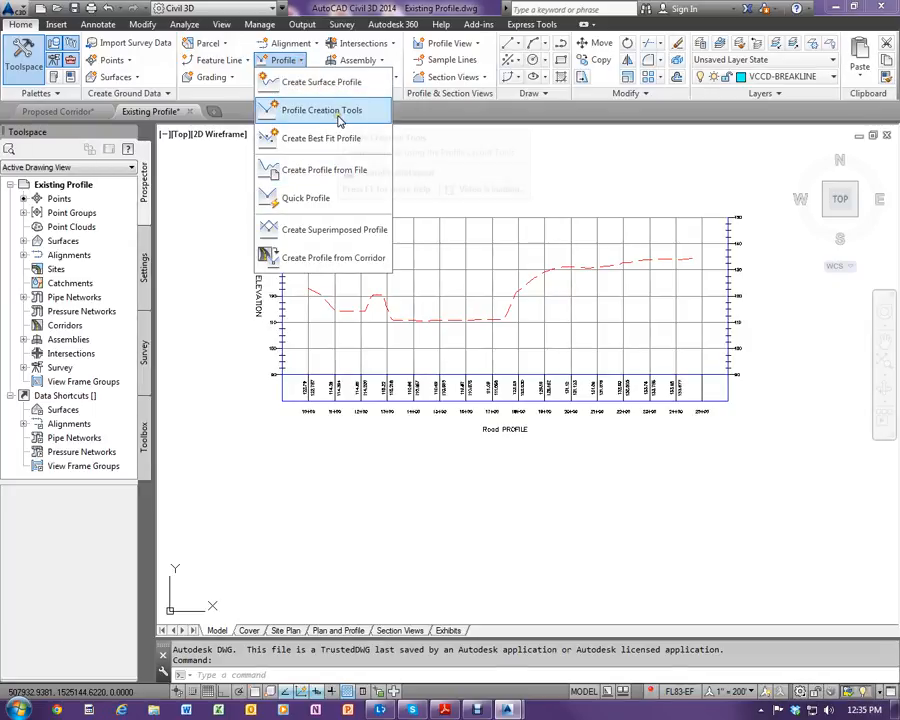
click(322, 110)
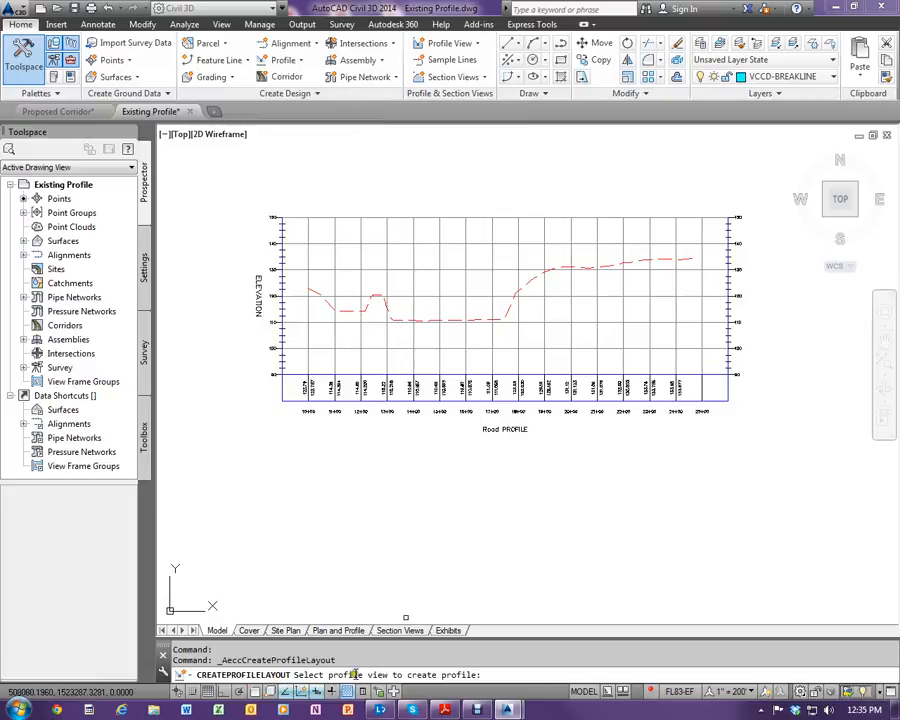
click(478, 382)
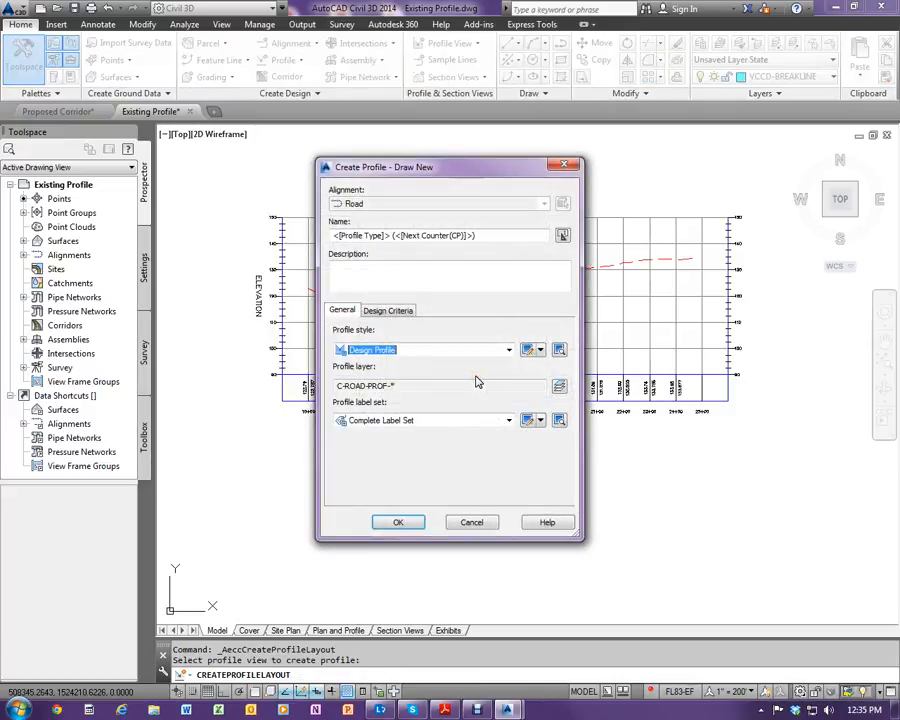
drag(476, 236, 293, 253)
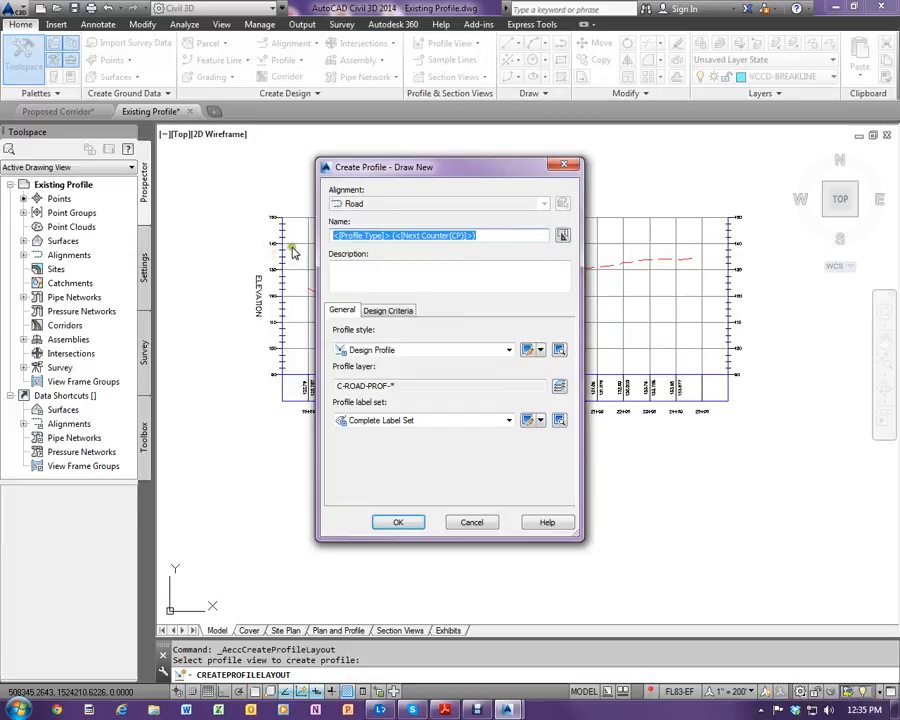
text(Proposed Road)
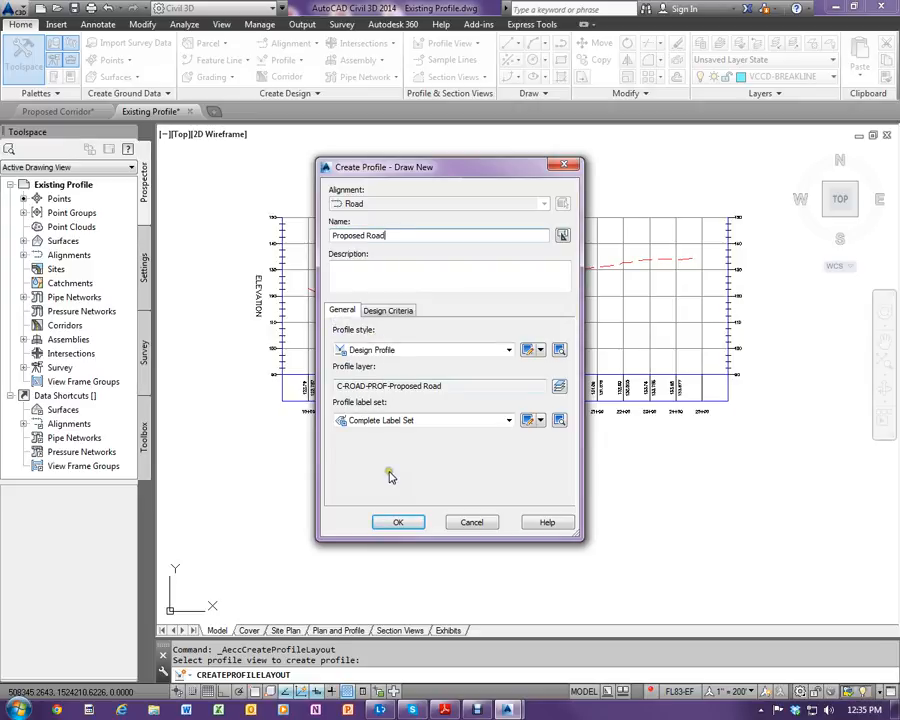
click(410, 351)
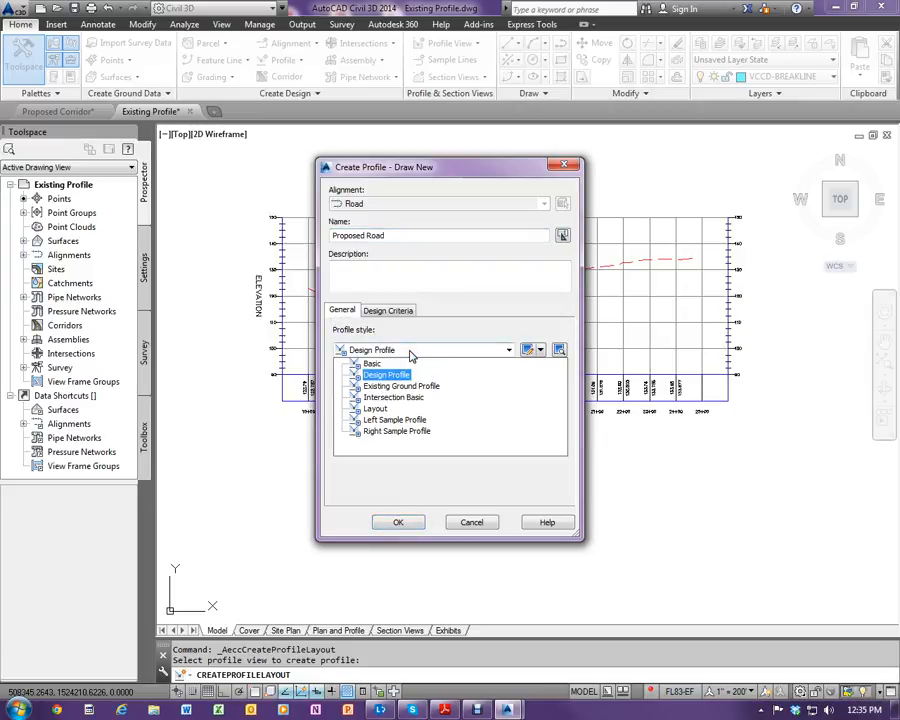
click(410, 351)
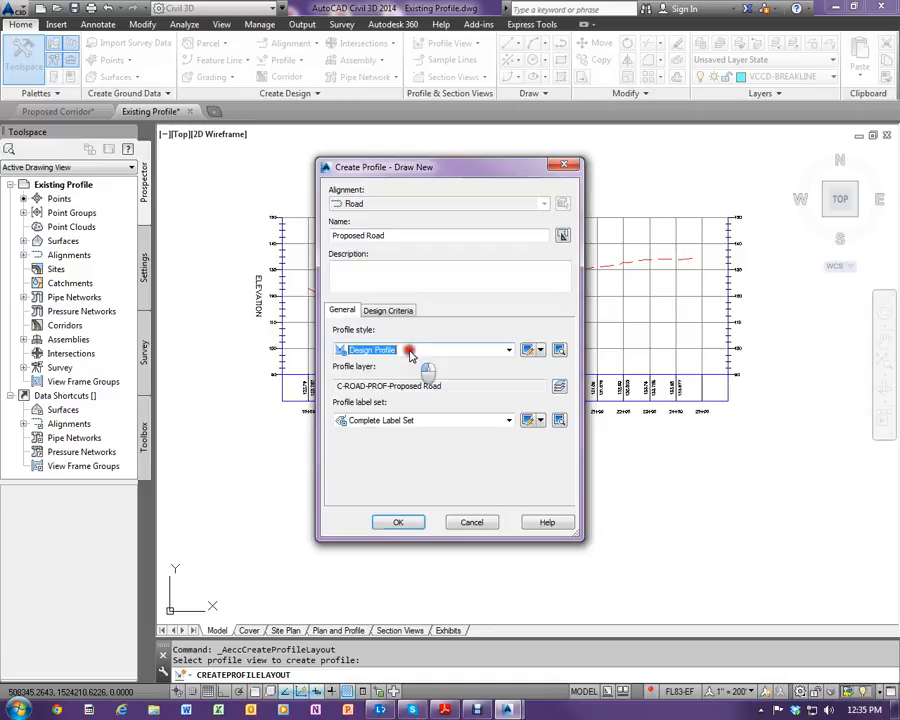
click(400, 523)
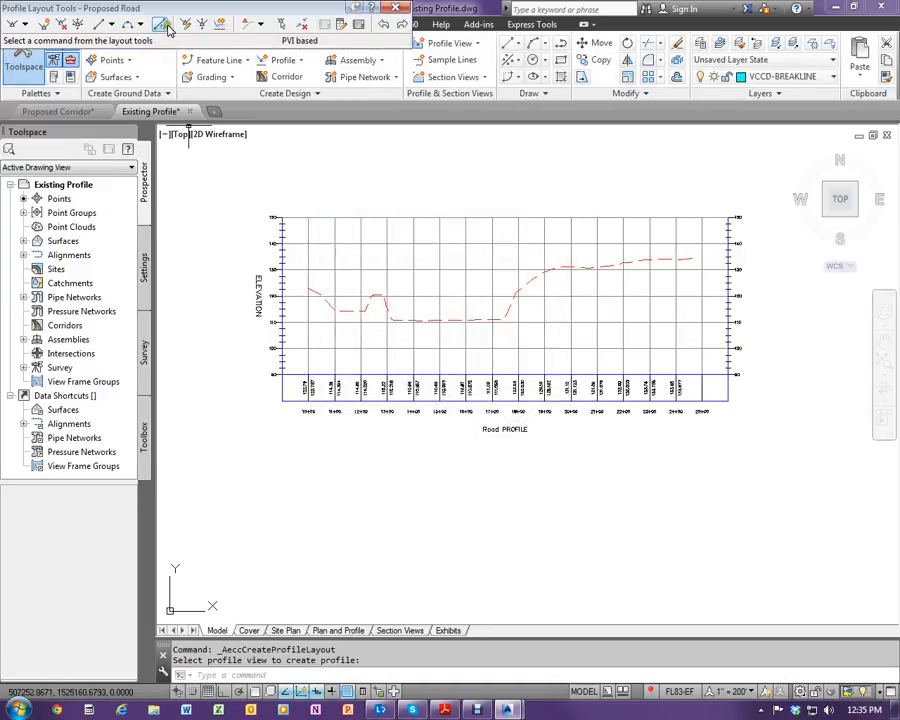
Step: Start drawing tangents with curves from the existing ground line's endpoint at station 10+00
drag(170, 8, 430, 147)
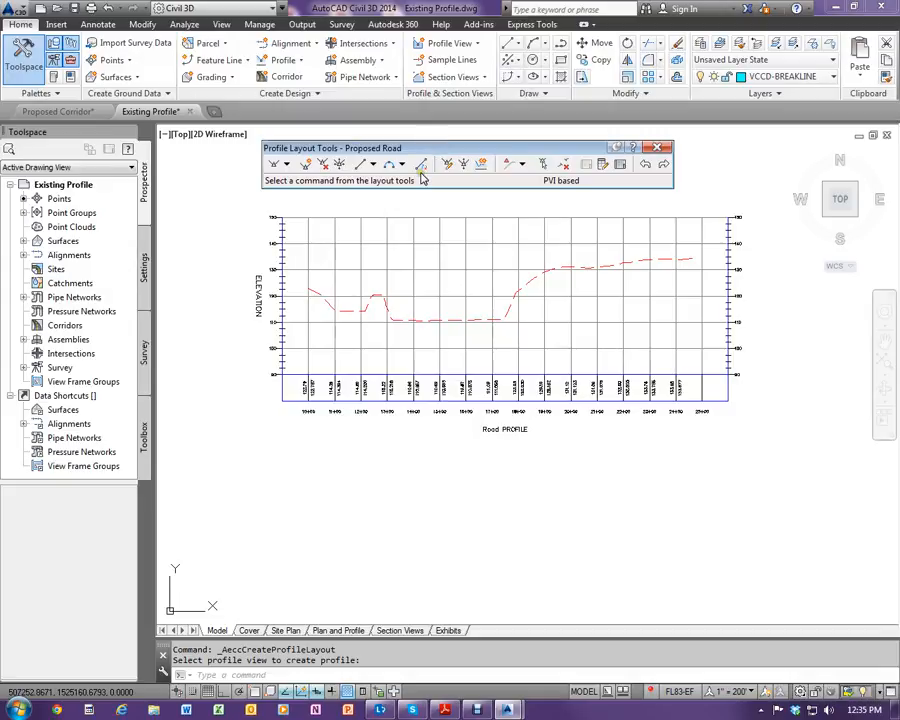
click(286, 165)
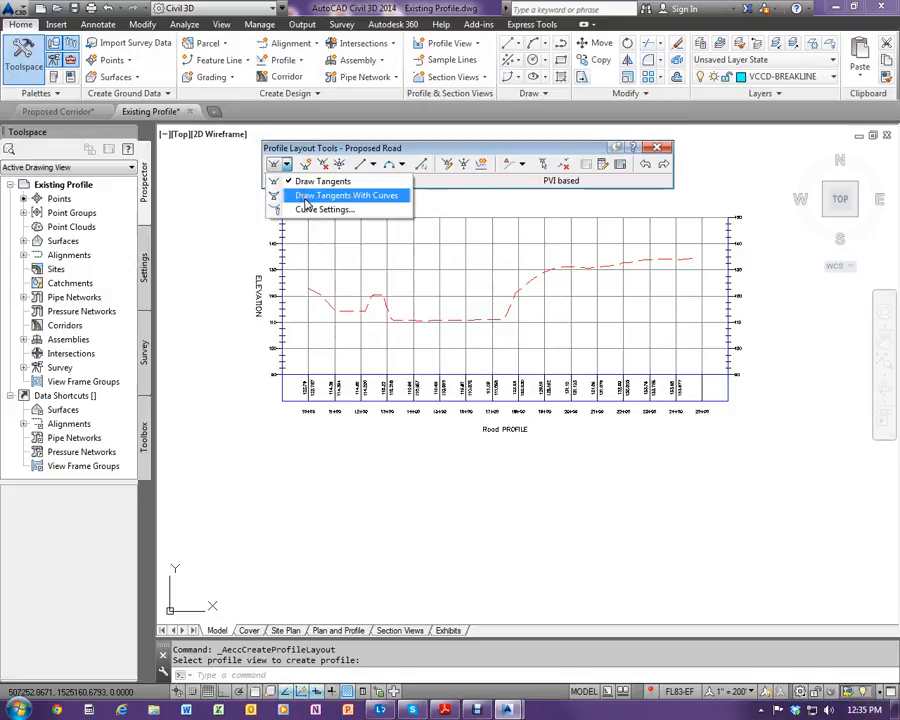
click(334, 198)
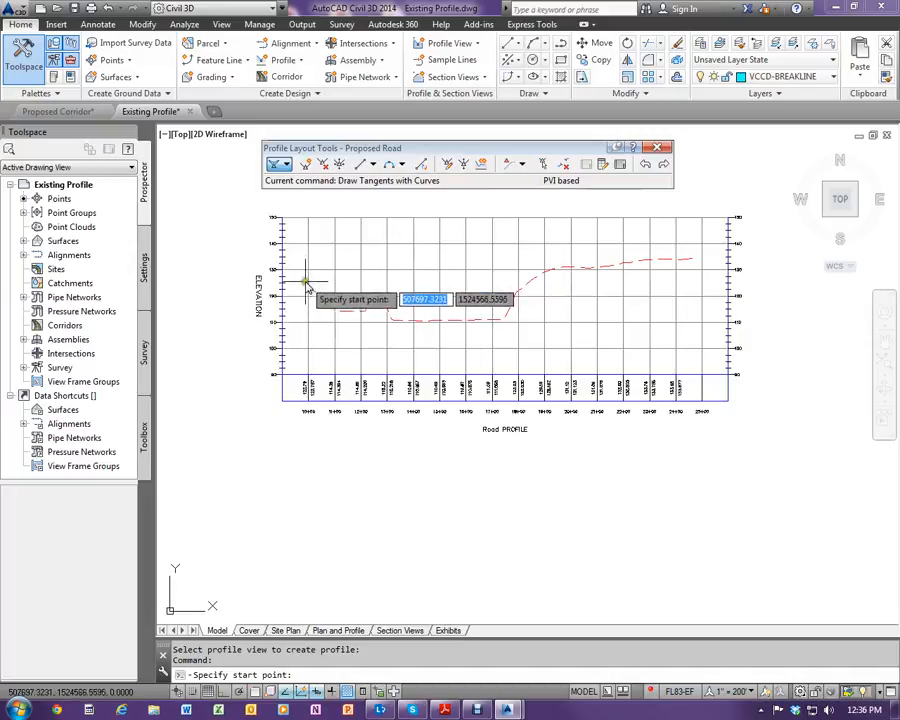
shift+right_click(329, 267)
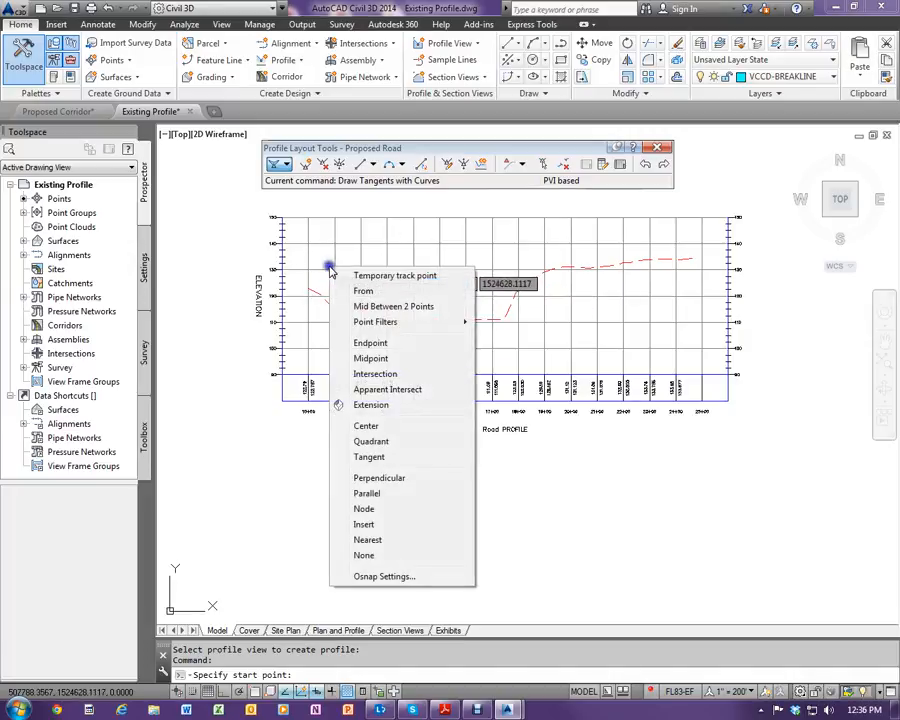
click(368, 343)
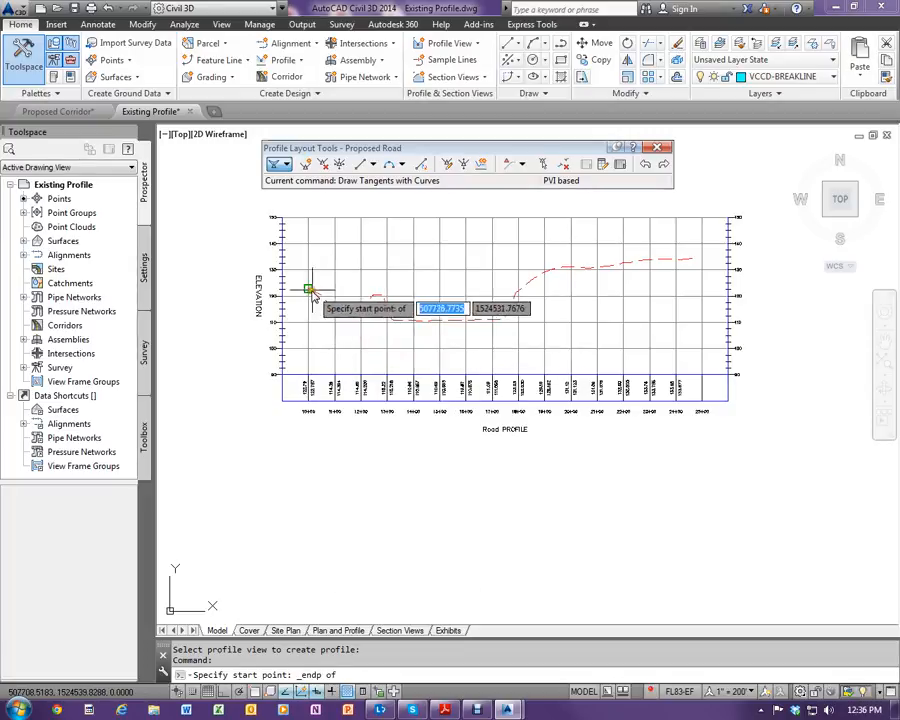
click(308, 289)
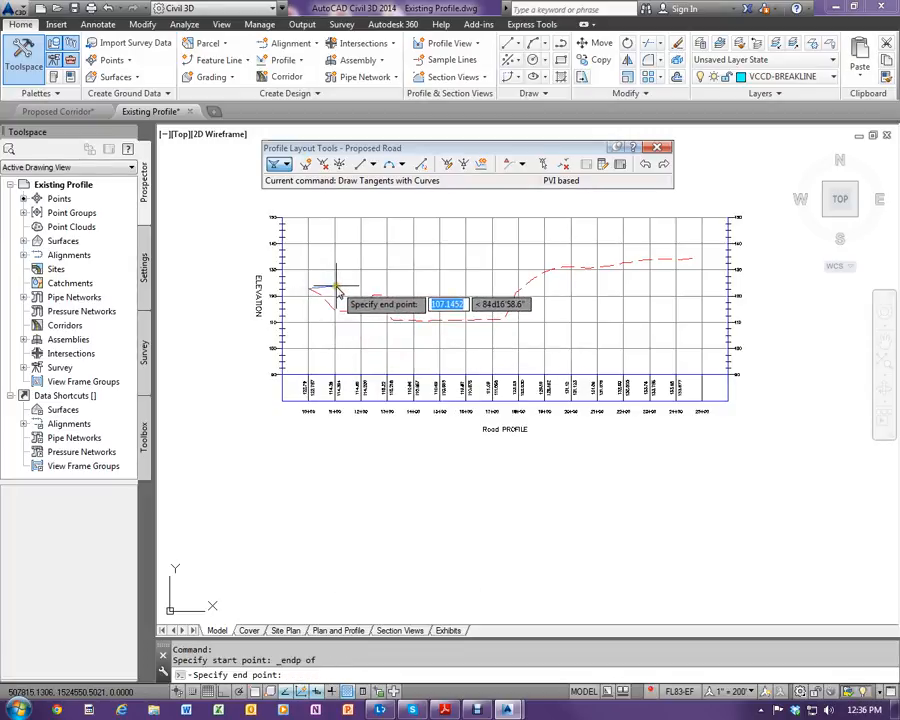
Step: Place PVIs at about station 13+04, elevation 124.8, and about station 17+02, elevation 115.1
scroll(388, 418, up, 2)
scroll(396, 392, down, 2)
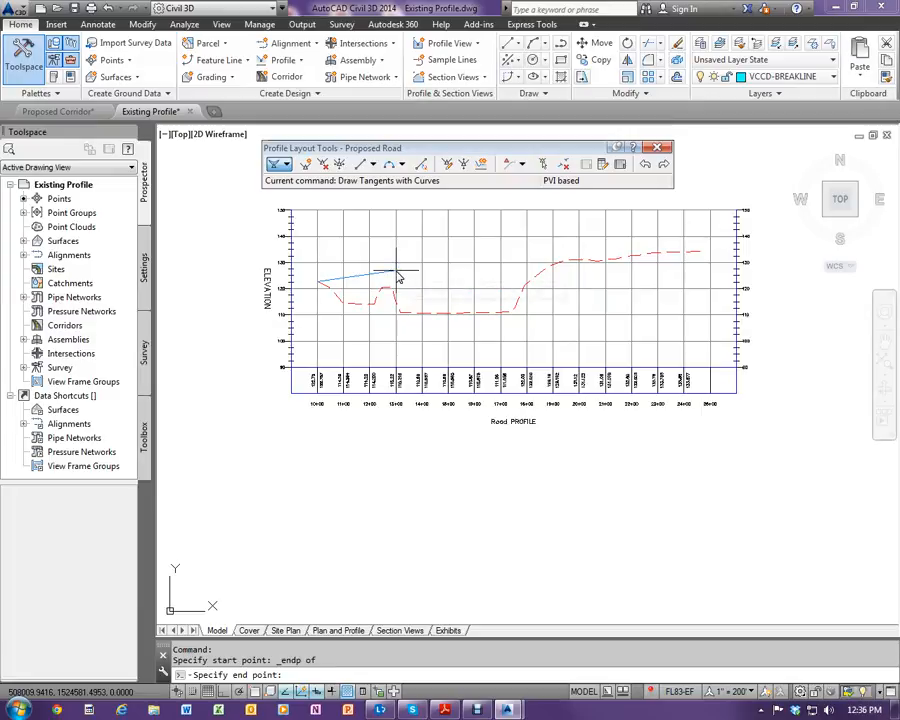
click(396, 276)
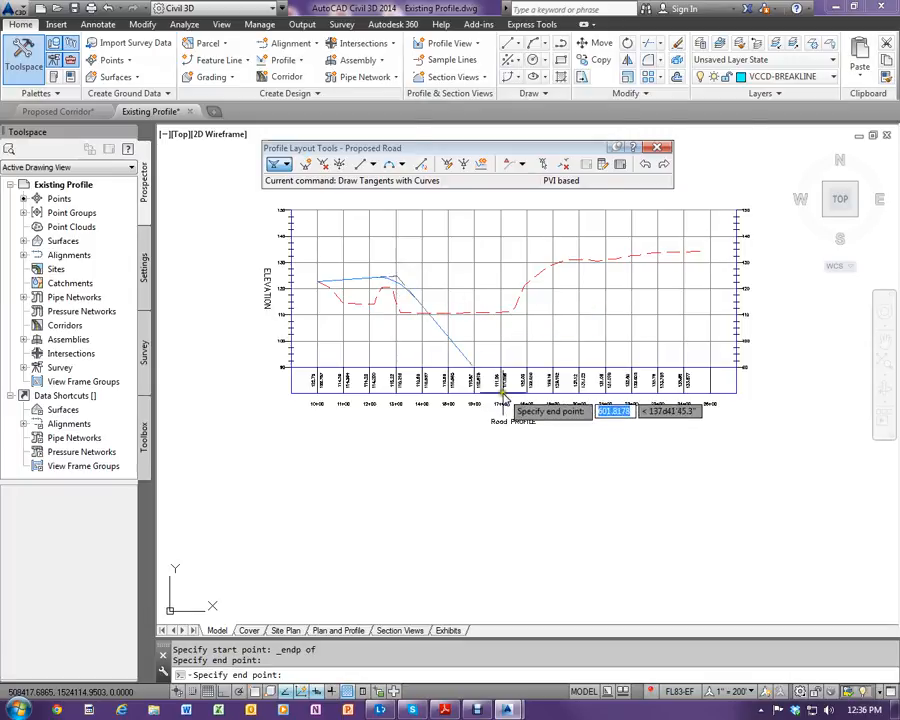
scroll(500, 405, up, 2)
scroll(502, 253, down, 3)
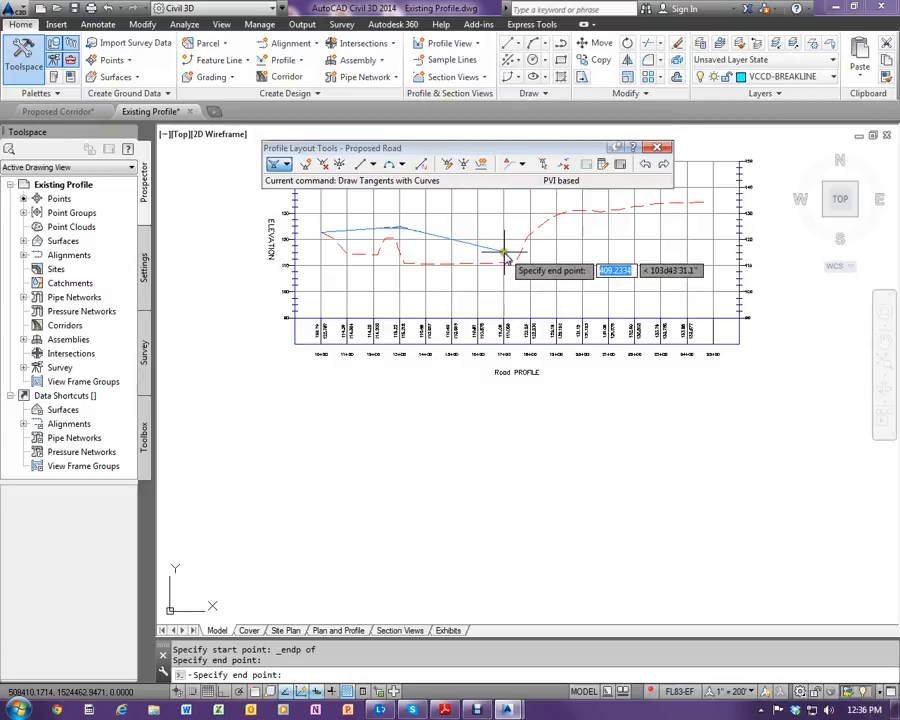
click(510, 258)
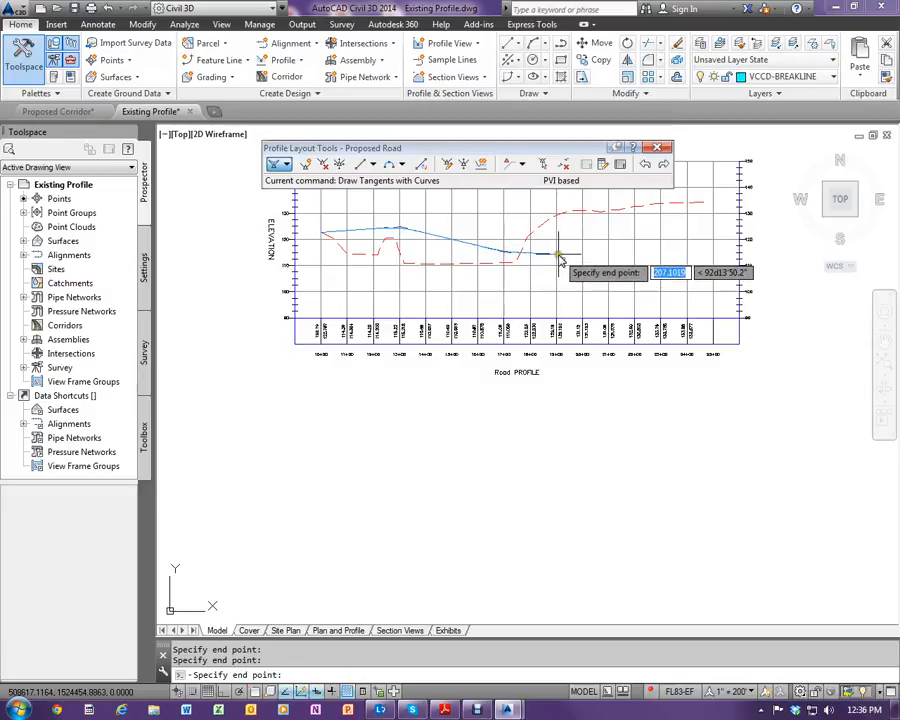
Step: Place the next PVI of the proposed profile near station 22+00 at about elevation 131
scroll(595, 236, down, 2)
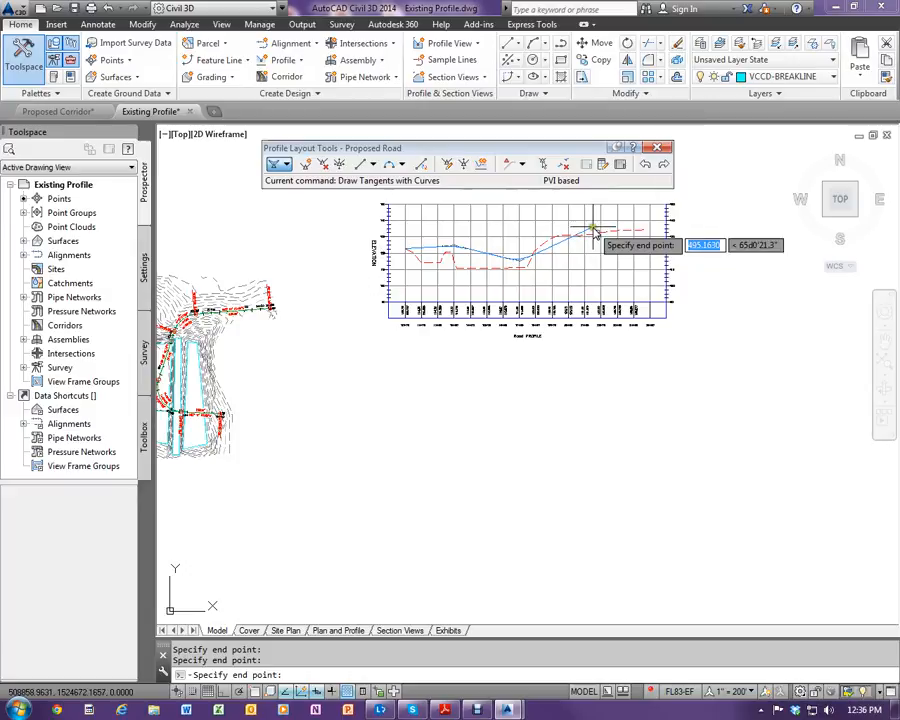
scroll(595, 232, up, 3)
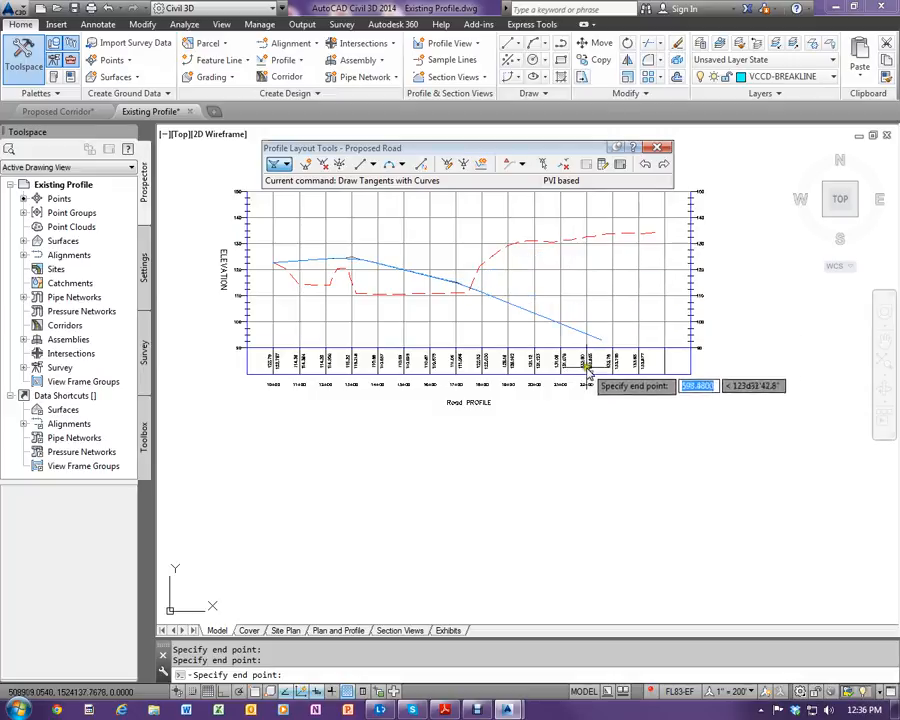
scroll(585, 360, down, 2)
scroll(585, 312, up, 3)
scroll(588, 318, up, 1)
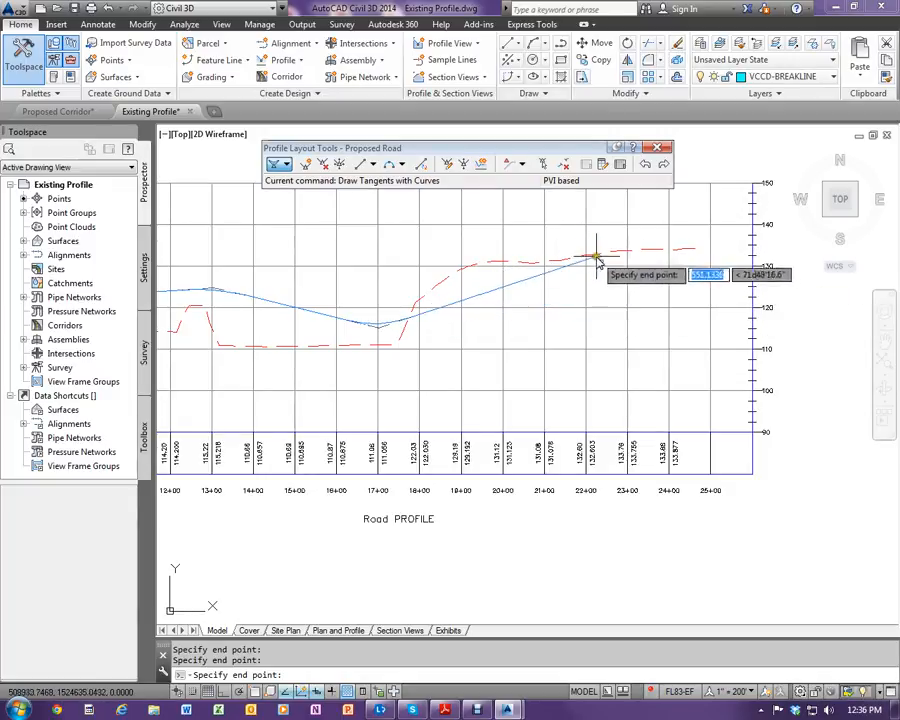
click(587, 262)
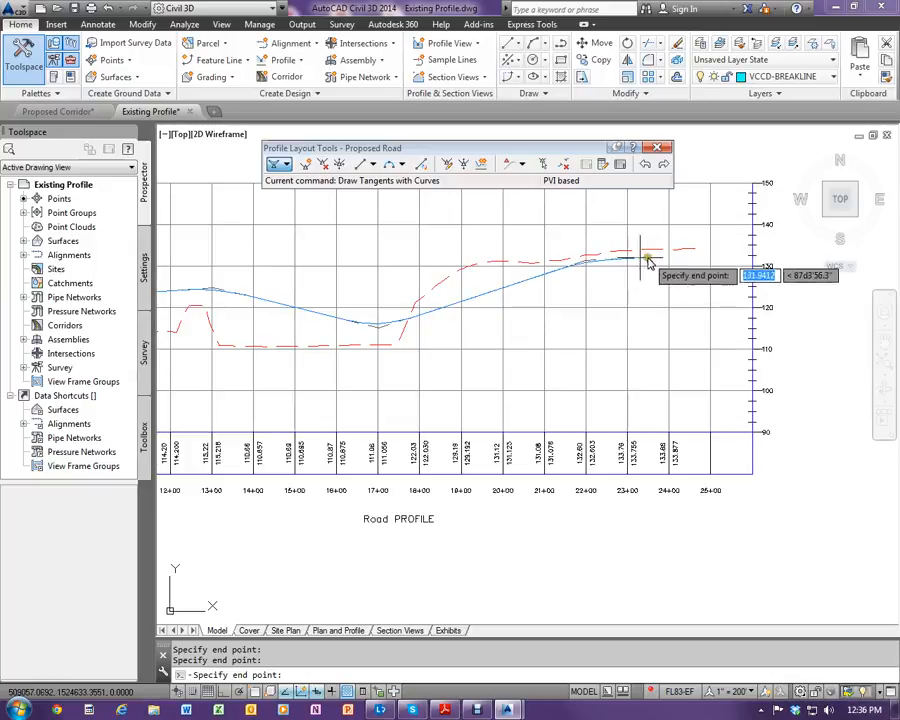
Step: Finish the proposed profile at the existing ground line's far endpoint, snapping to it with Endpoint
shift+right_click(695, 256)
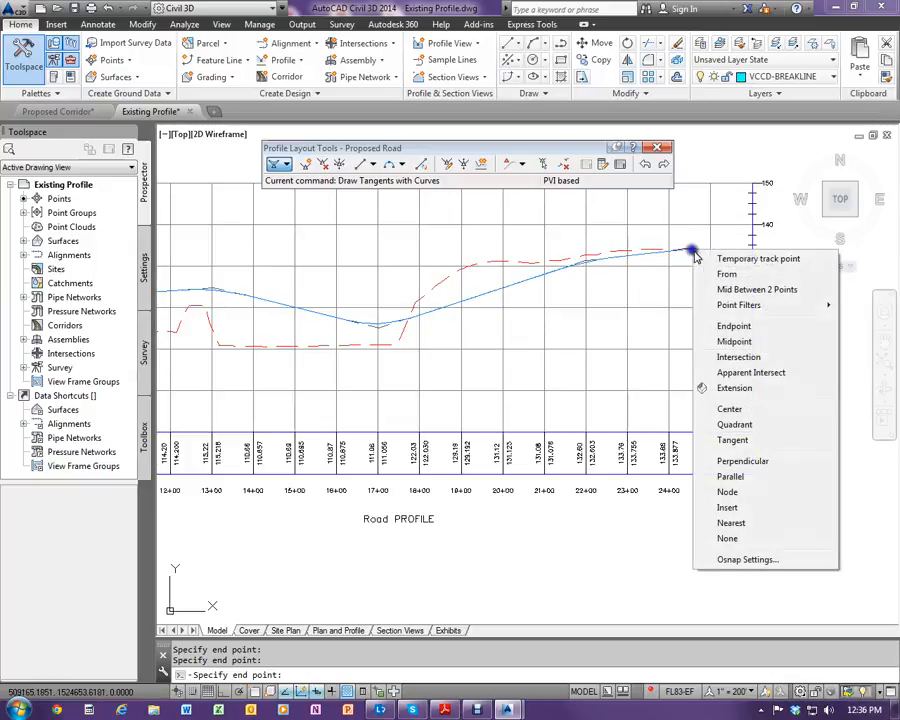
click(731, 323)
click(692, 256)
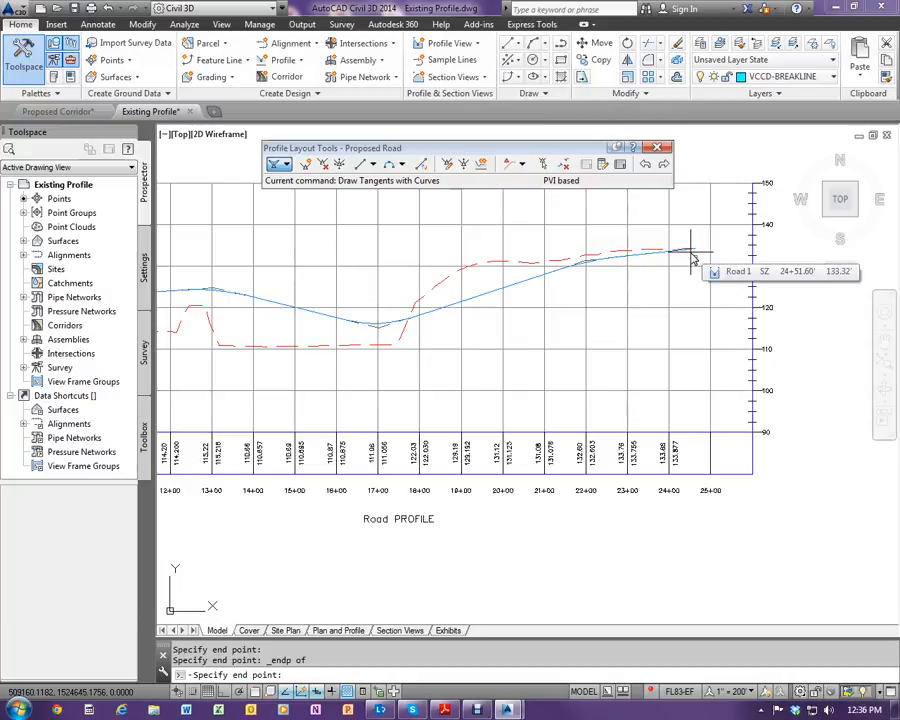
key(Return)
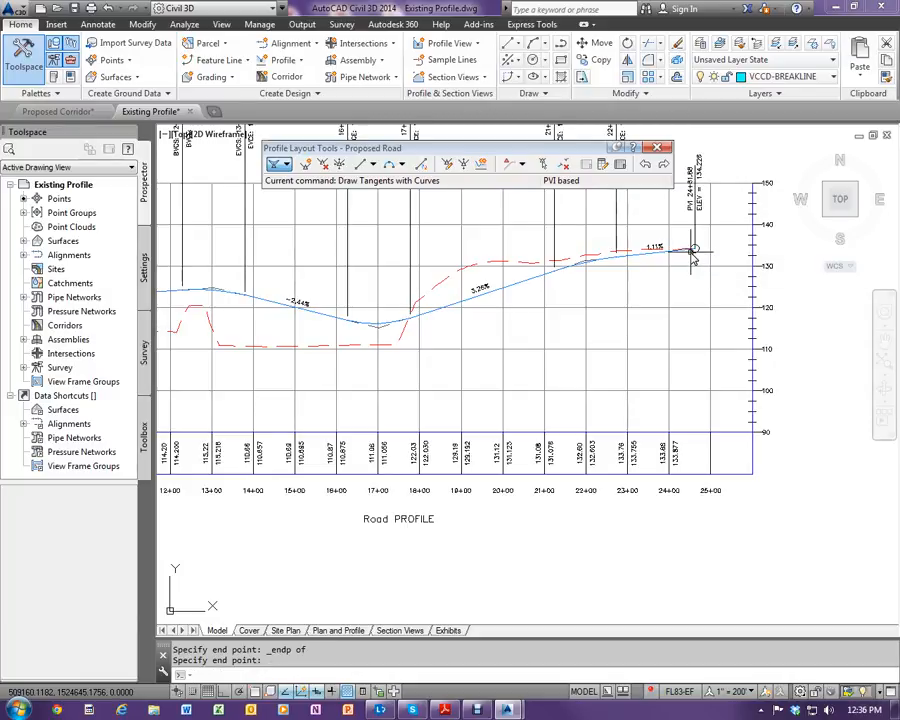
Step: Lower the curve labels of the crest near station 13+04 and the sag near station 17+02 closer to the proposed profile
scroll(578, 336, down, 3)
click(441, 245)
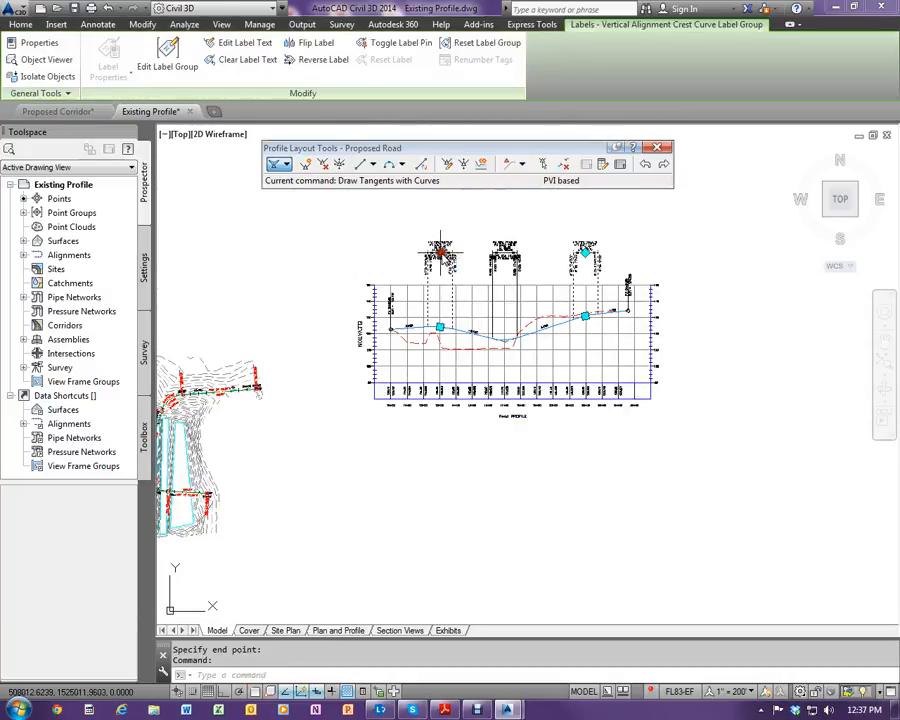
scroll(441, 247, up, 4)
click(436, 245)
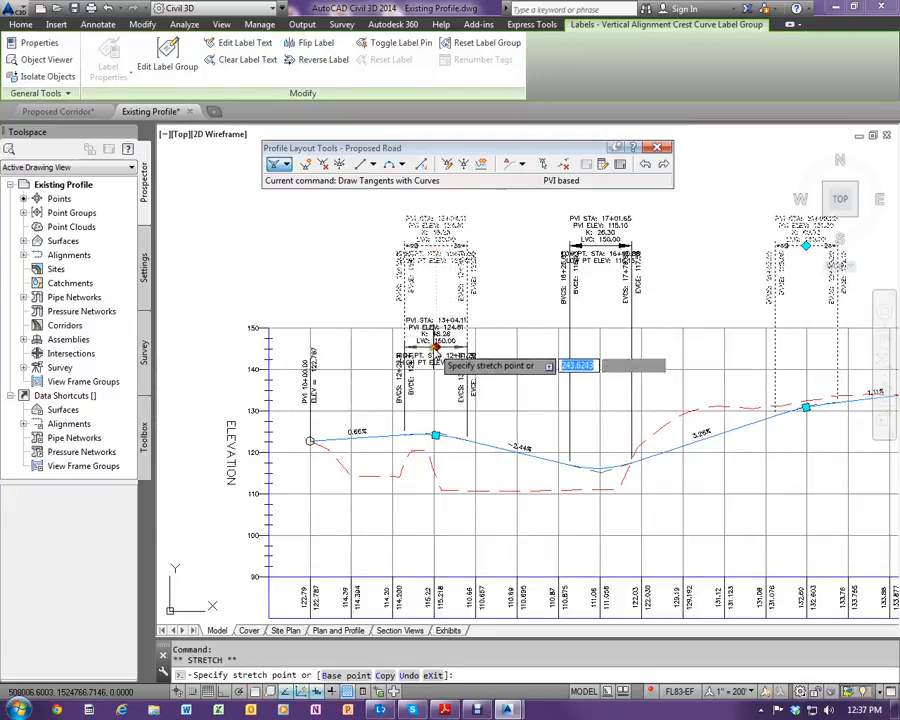
click(435, 345)
click(603, 236)
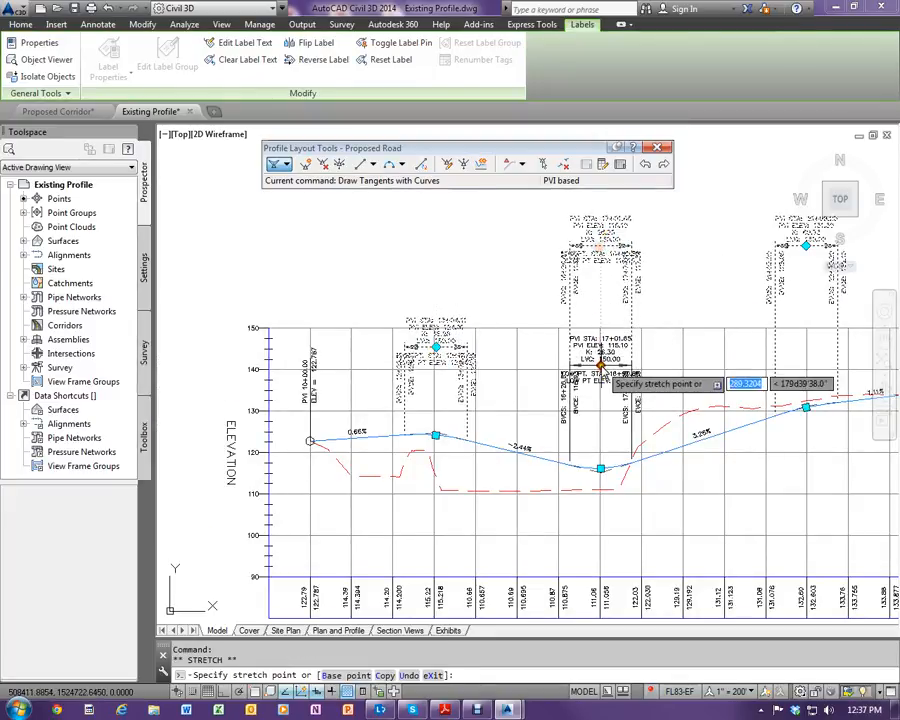
click(600, 366)
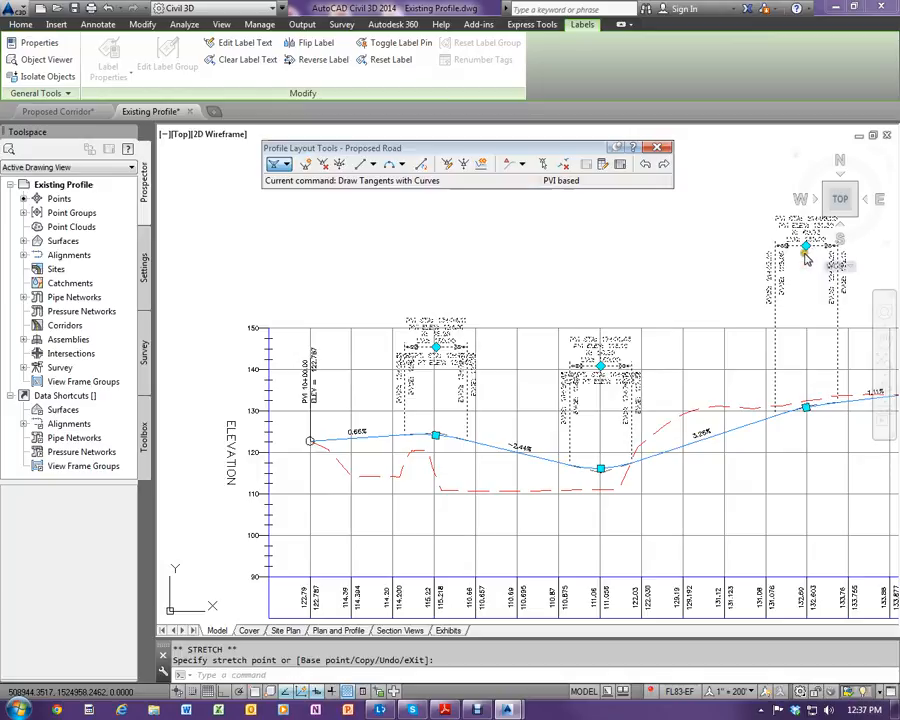
Step: Lower the curve label of the crest near station 21+98 closer to the proposed profile
key(Escape)
key(Escape)
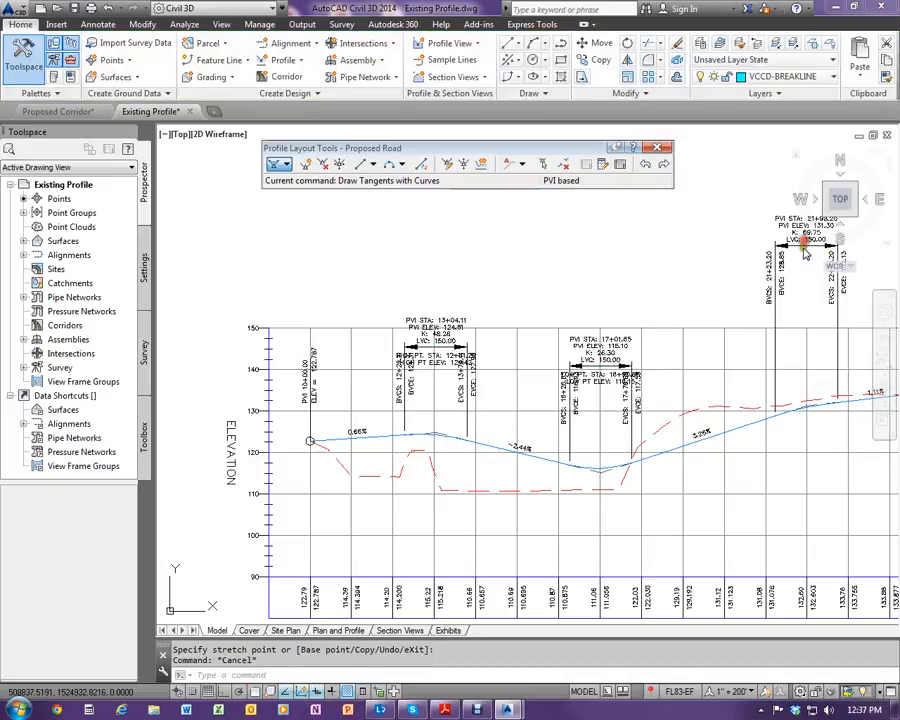
scroll(805, 252, down, 2)
scroll(720, 285, up, 4)
click(716, 287)
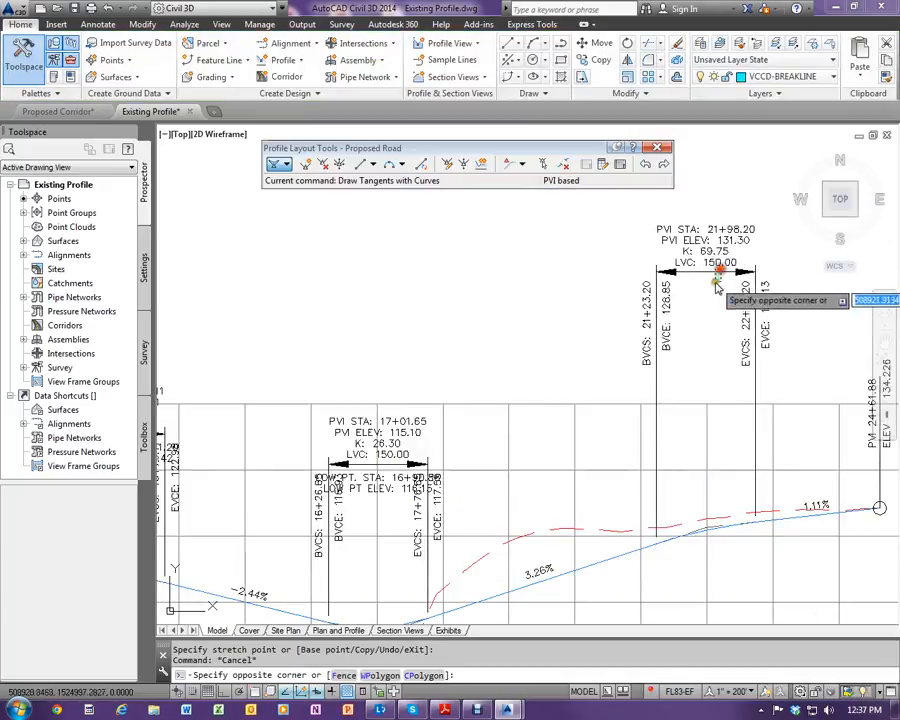
click(710, 285)
click(718, 271)
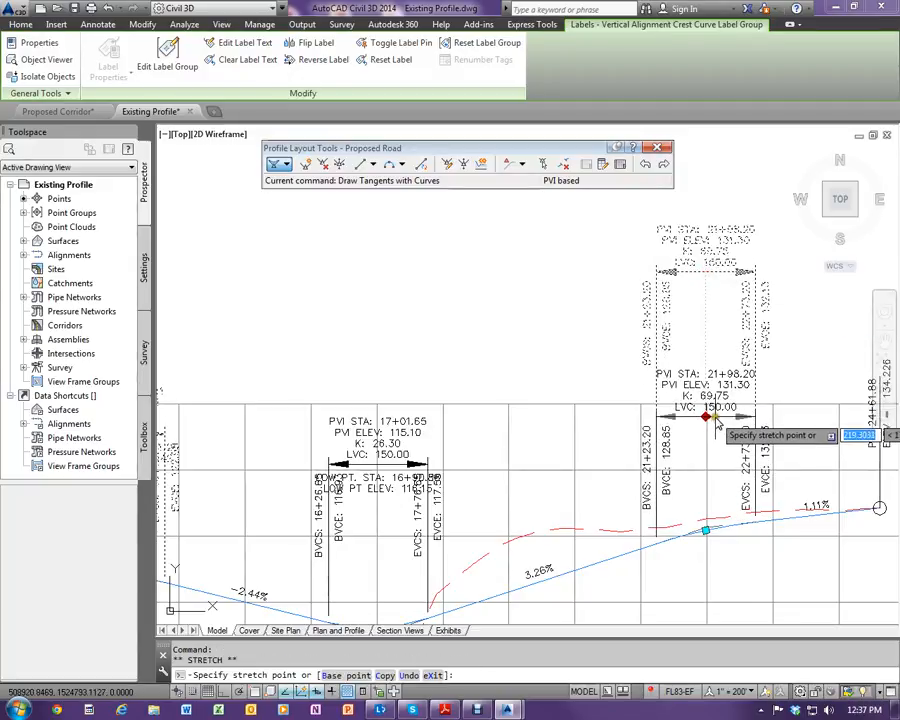
scroll(712, 340, down, 2)
key(Escape)
key(Escape)
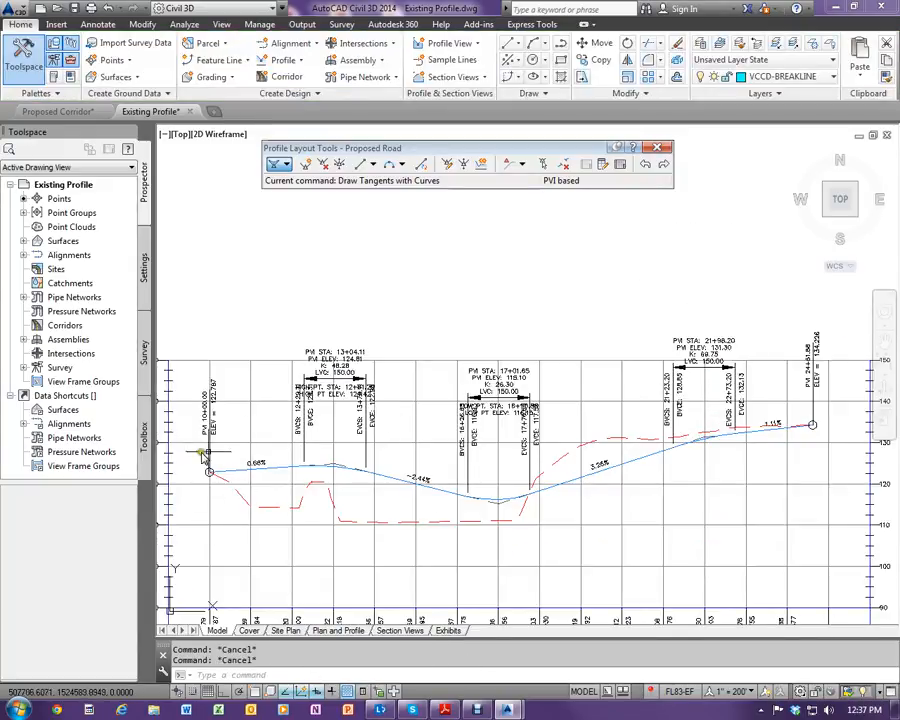
Step: Open the profile's entity grid, shrink it, and arrange it and the layout tools clear of the profile
click(620, 166)
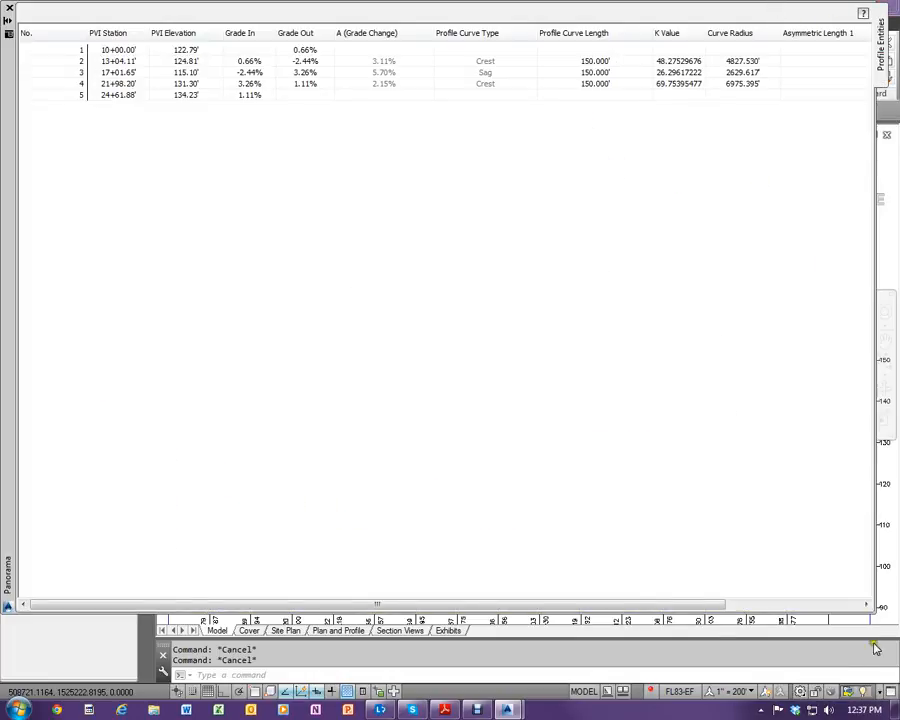
mouse_move(872, 612)
mouse_down()
mouse_move(808, 436)
mouse_move(784, 178)
mouse_move(794, 160)
mouse_up()
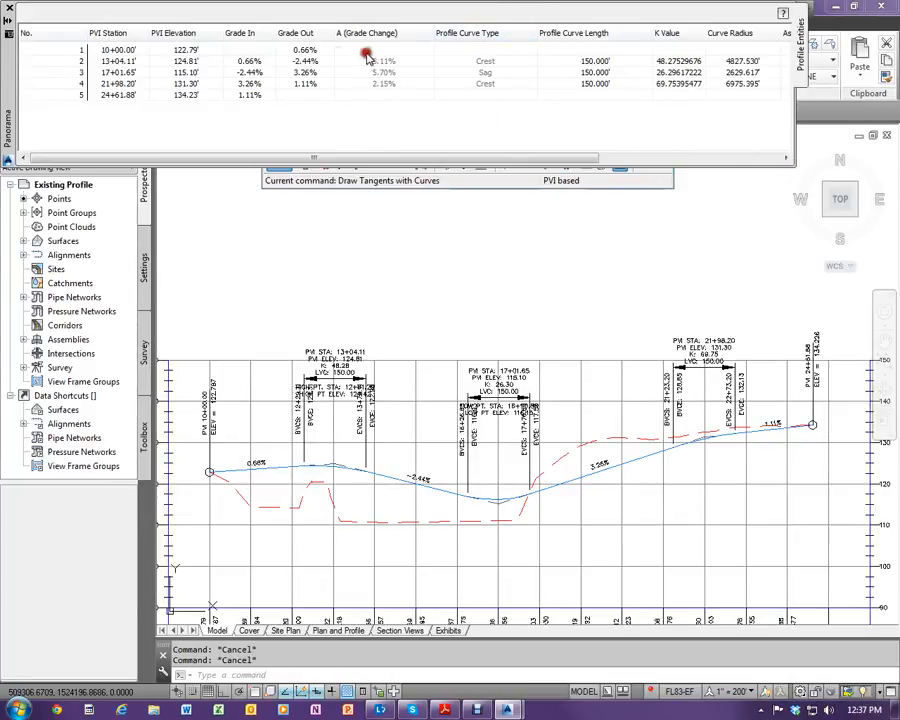
drag(10, 88, 64, 214)
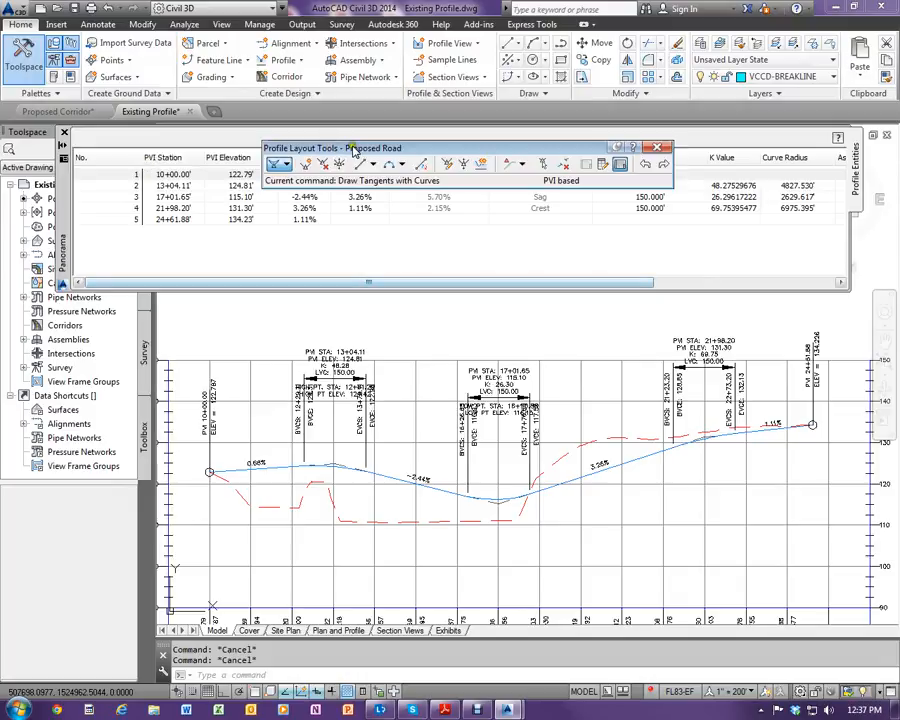
drag(350, 146, 354, 66)
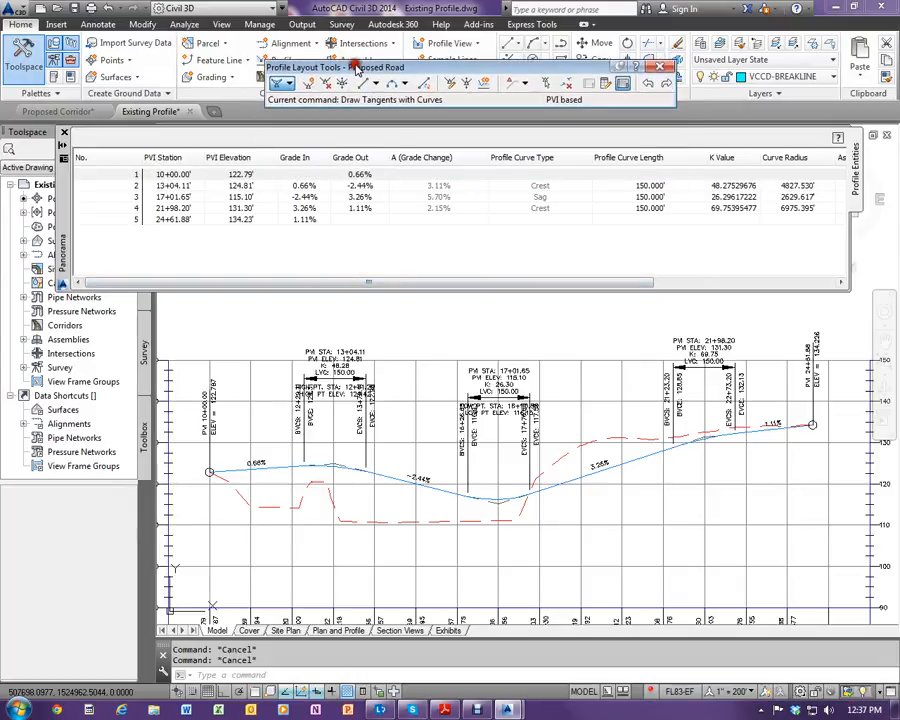
Step: Set the profile curve length to 300' for the crest at 13+04.11 and 200' for the sag at 17+01.65
double_click(648, 186)
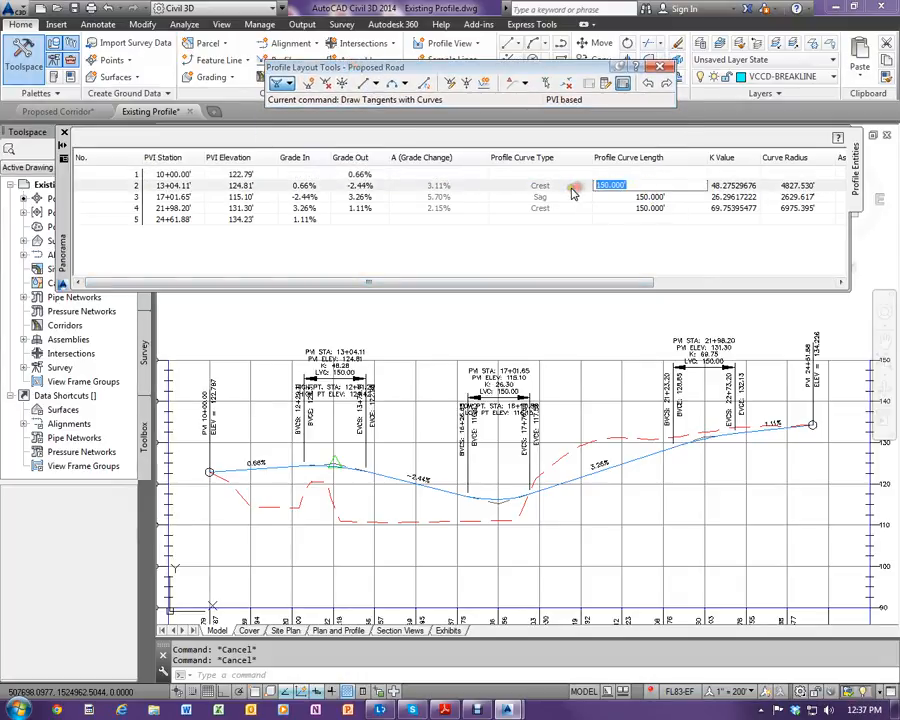
key(Return)
double_click(634, 197)
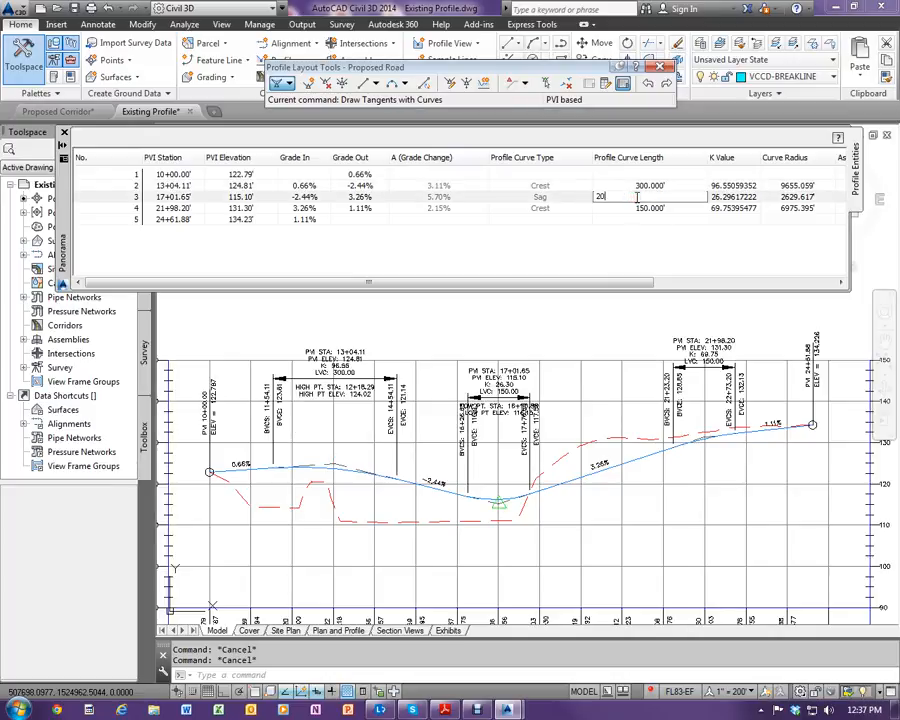
key(Return)
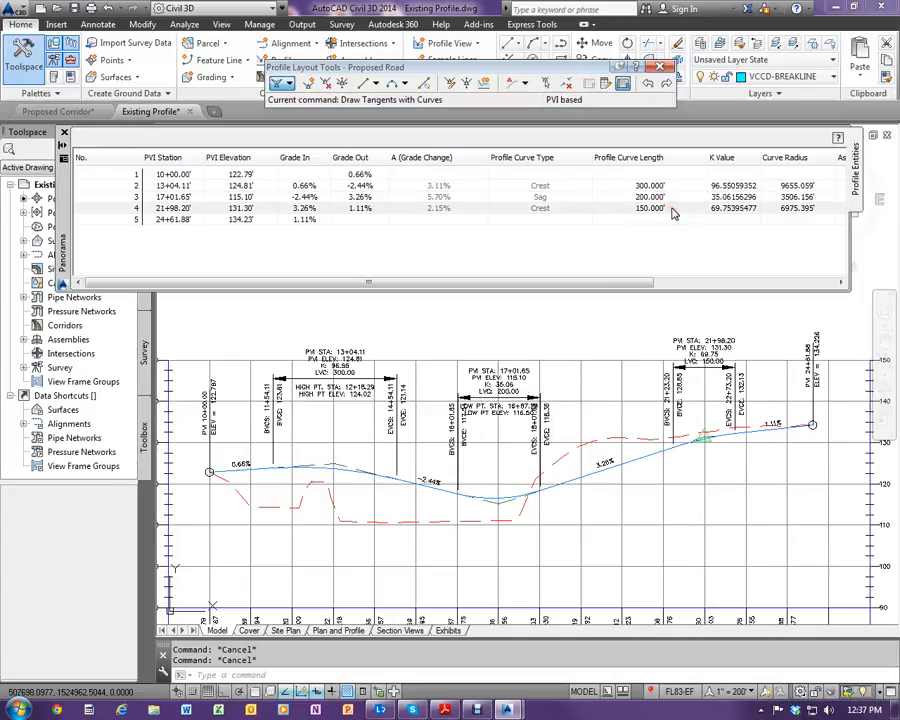
Step: Set the profile curve length to 250' for the sag at 17+01.65 and 300' for the crest at 21+98.20
double_click(664, 197)
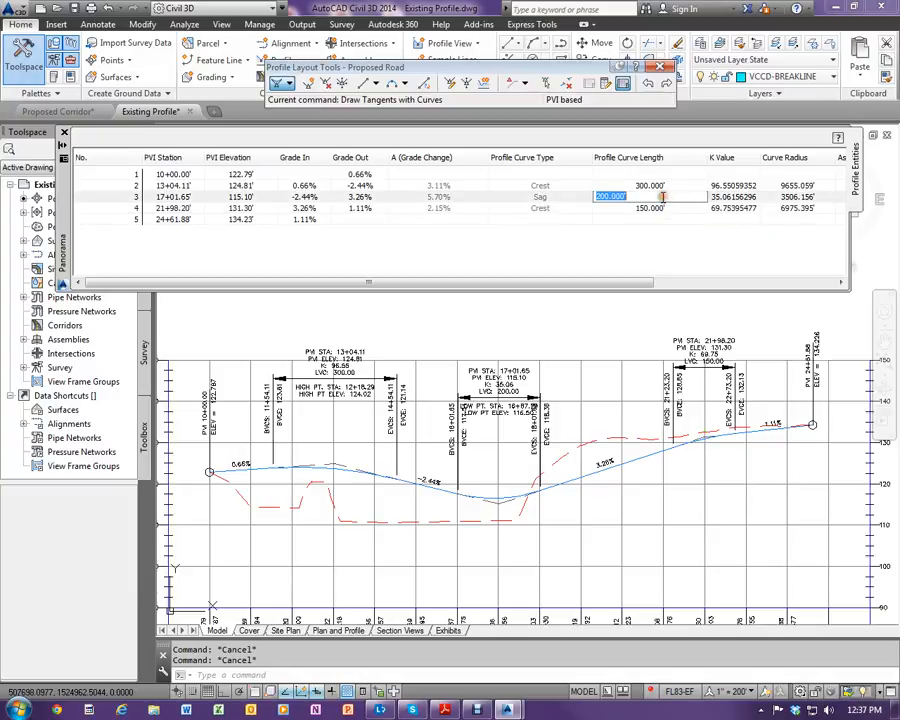
text(250)
key(Return)
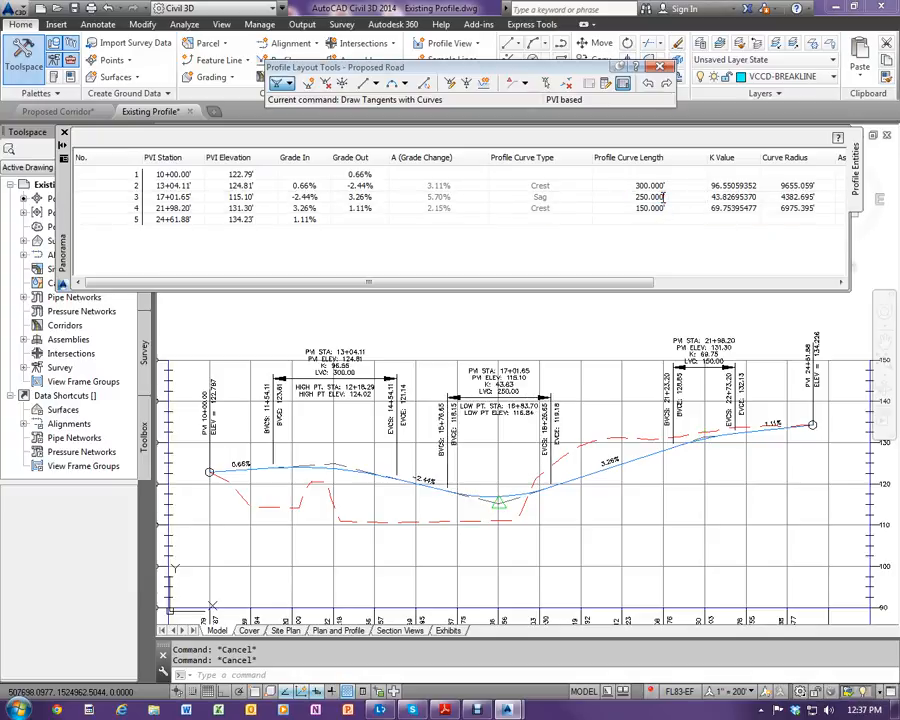
double_click(665, 208)
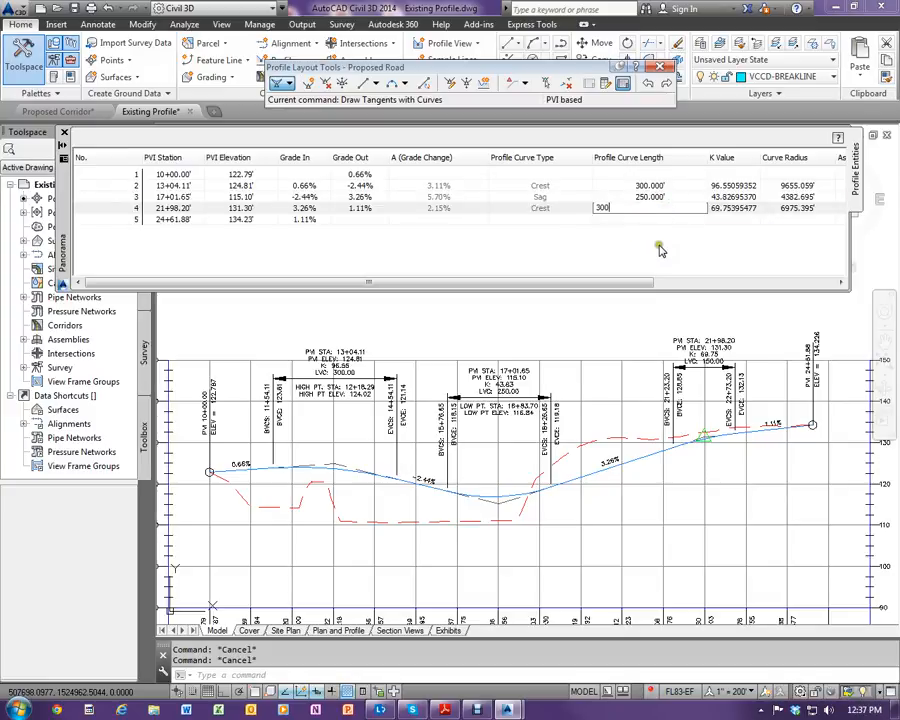
text(300)
key(Return)
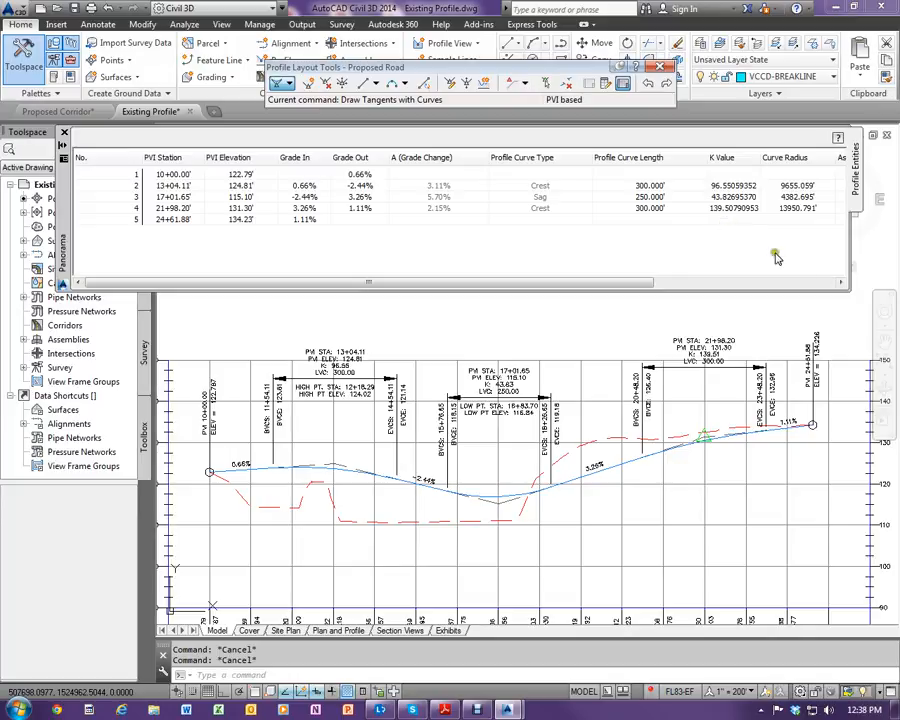
Step: Lower the curve label of the crest at 21+98.20 slightly further, and close the profile entity grid
click(840, 284)
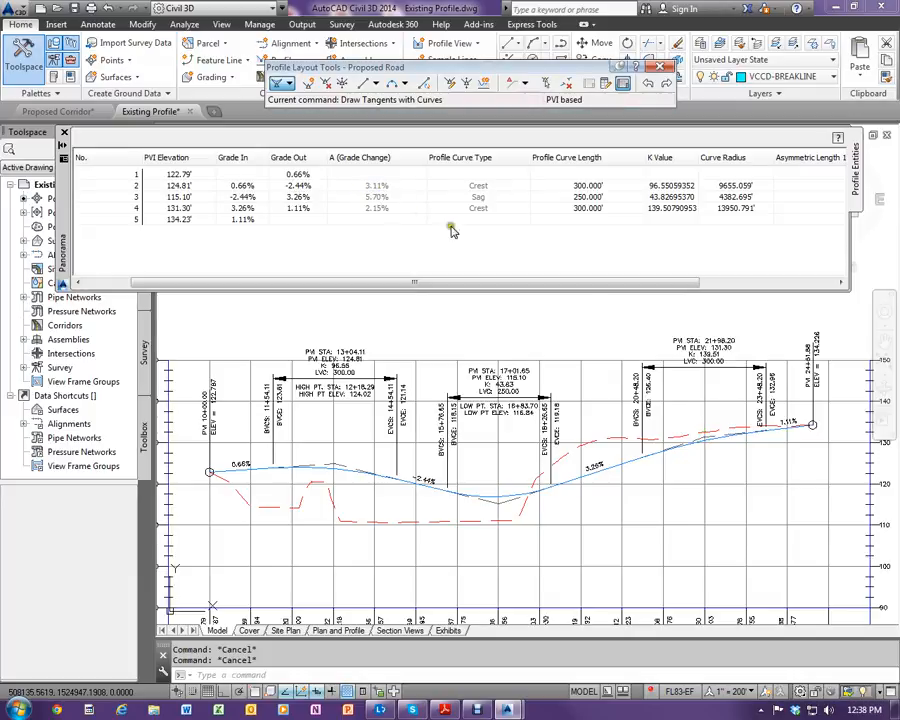
click(695, 340)
click(705, 390)
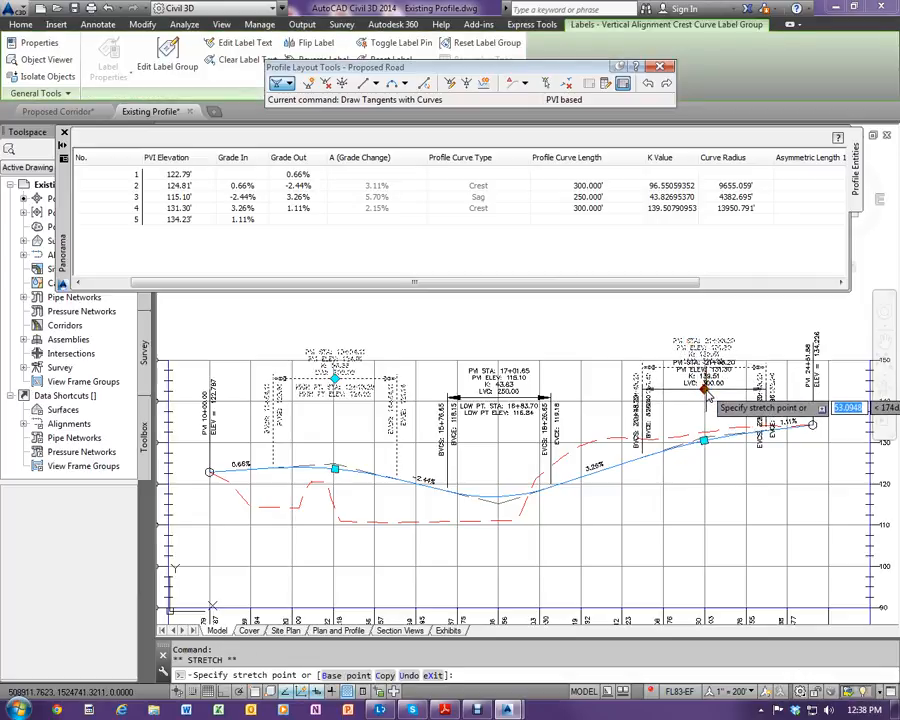
click(706, 388)
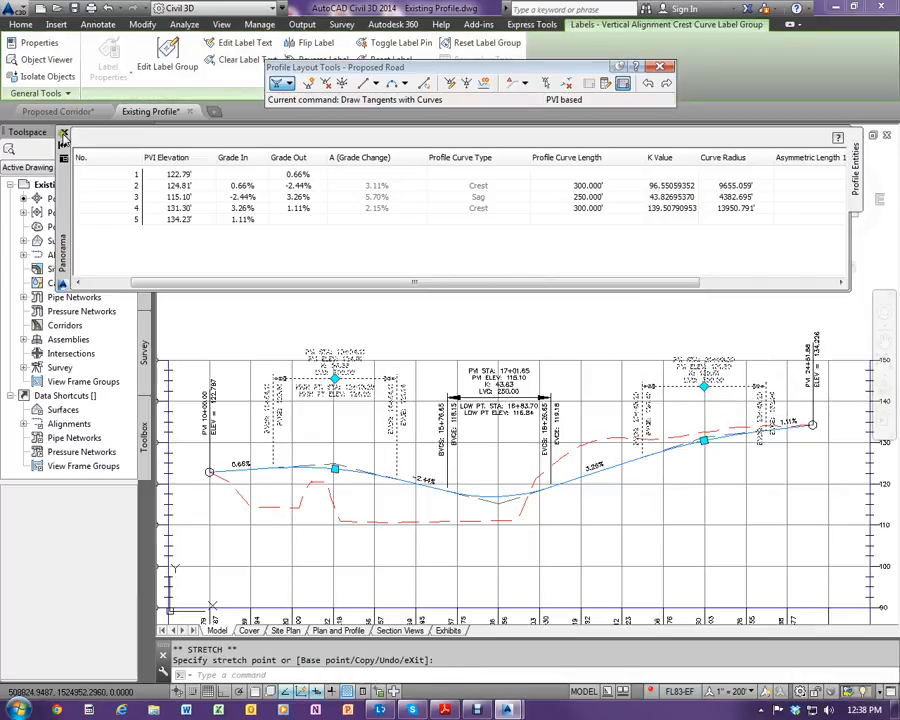
click(62, 134)
scroll(357, 322, down, 3)
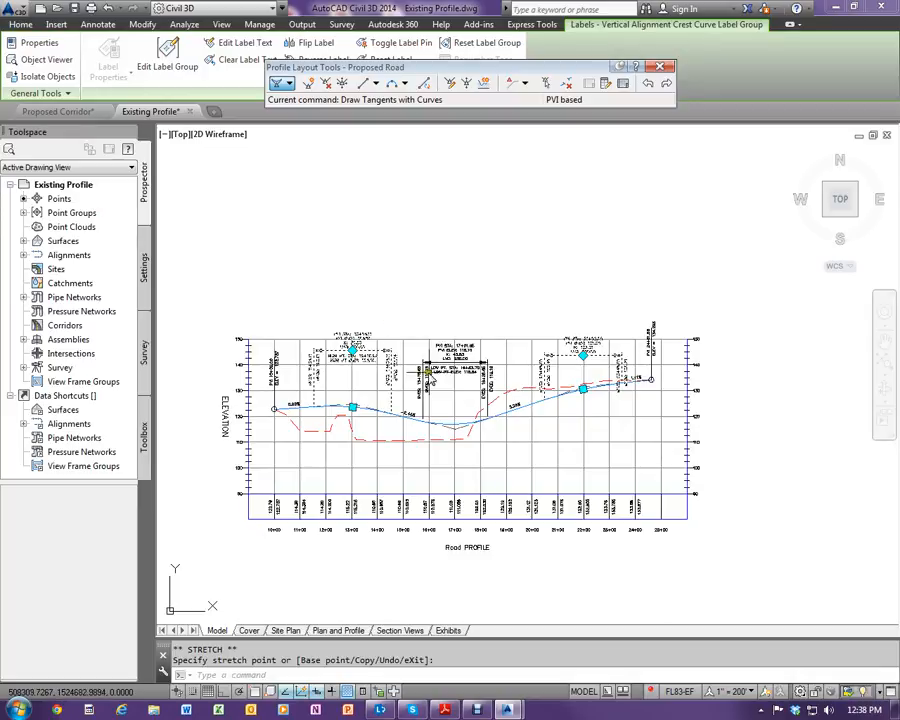
key(Escape)
key(Escape)
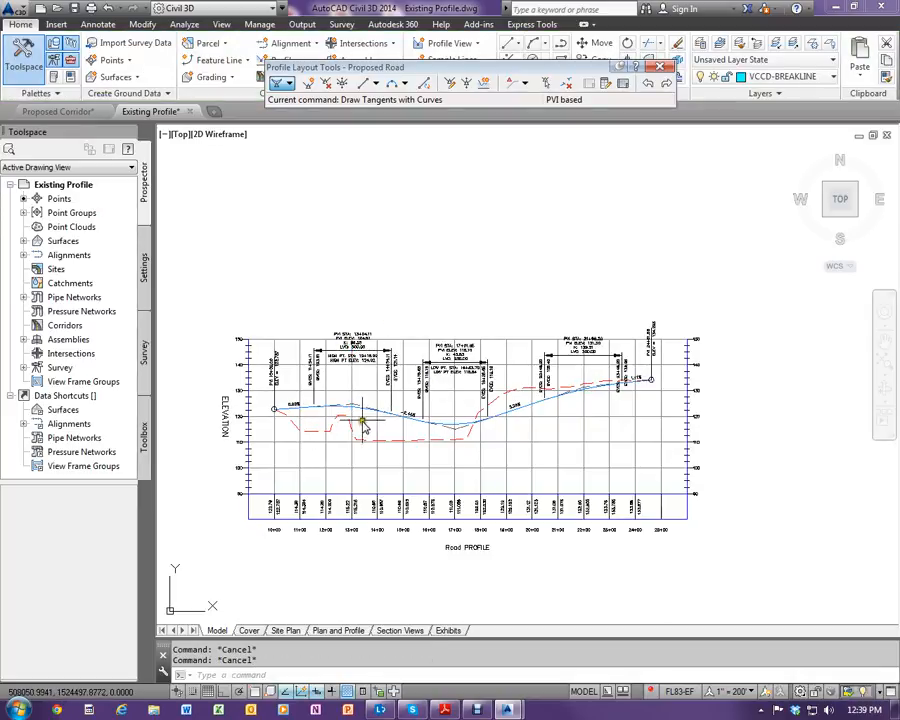
Step: Open the band settings in the properties of the Road 1 profile view
scroll(346, 507, up, 2)
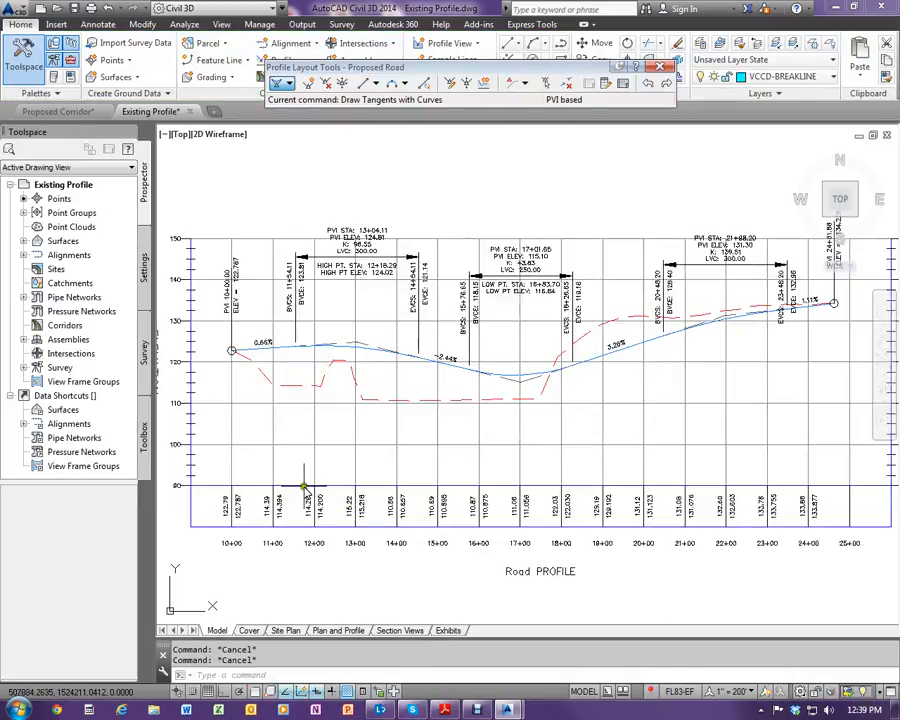
scroll(370, 518, up, 2)
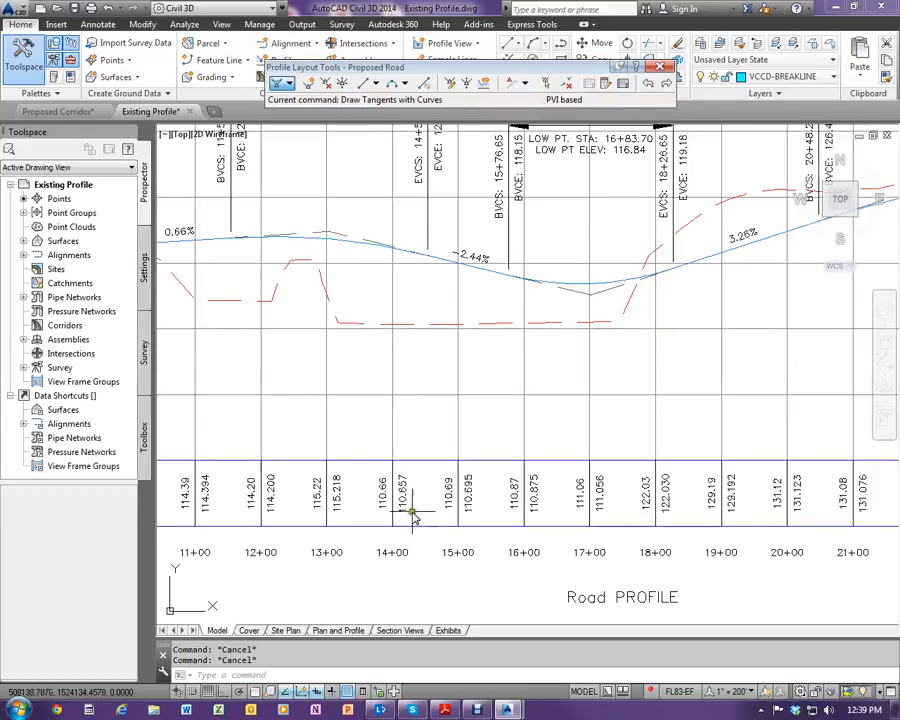
scroll(406, 518, up, 2)
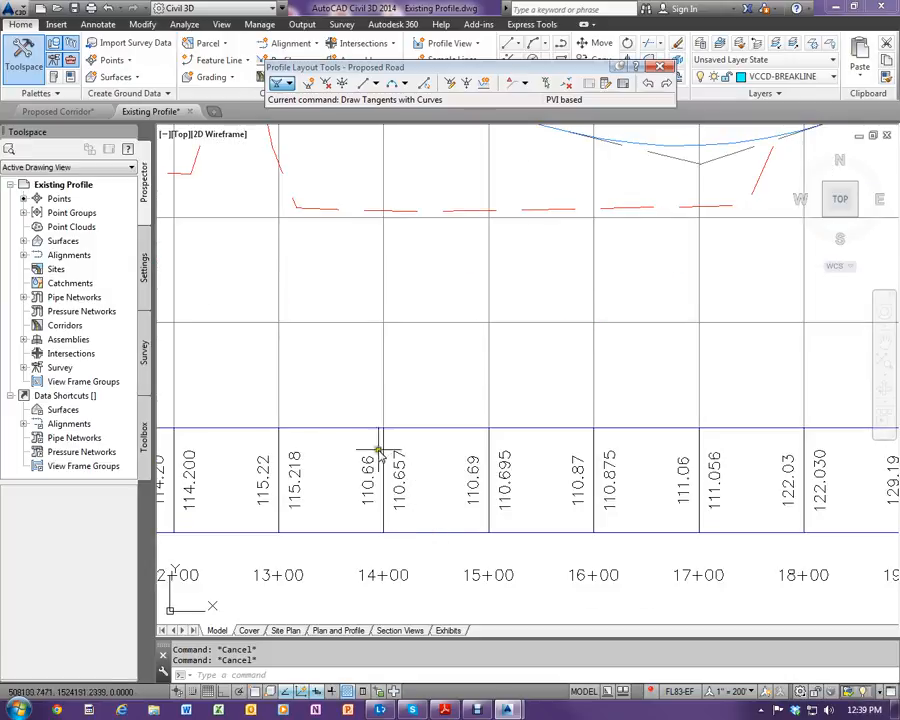
scroll(416, 466, down, 2)
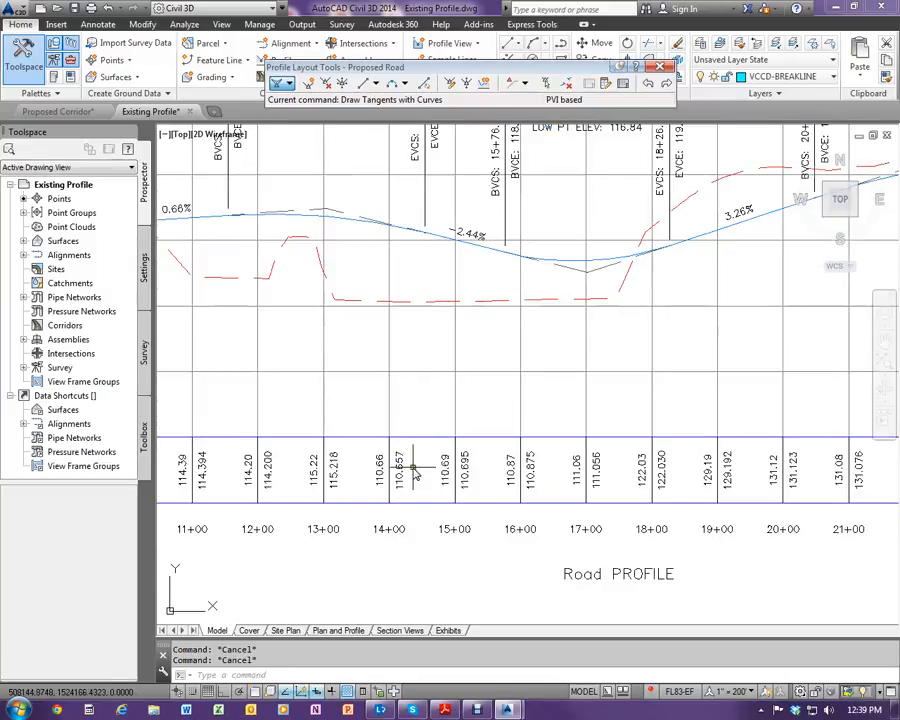
click(391, 460)
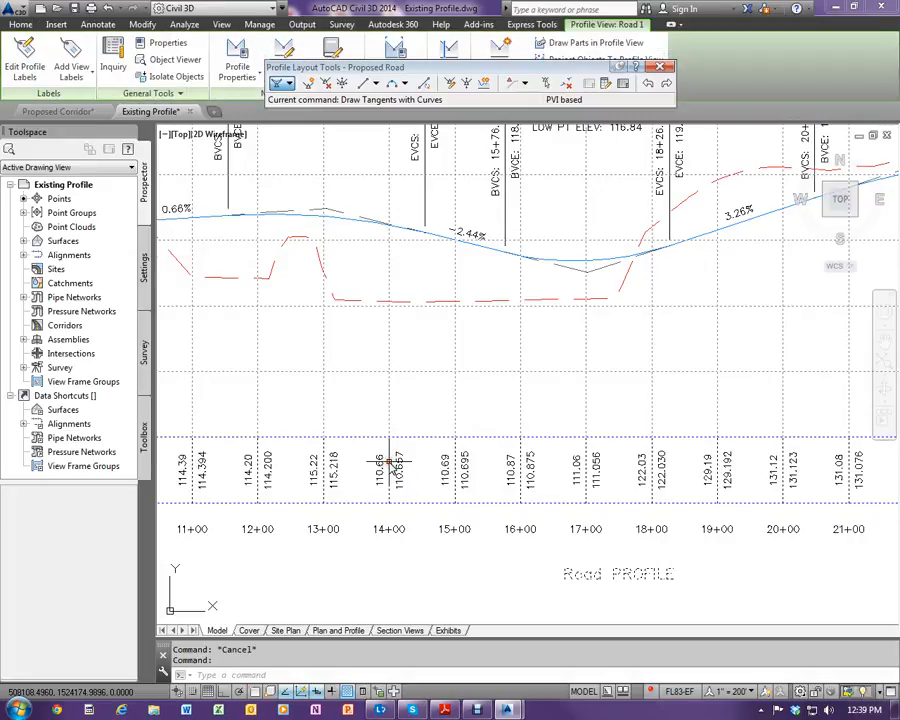
right_click(391, 460)
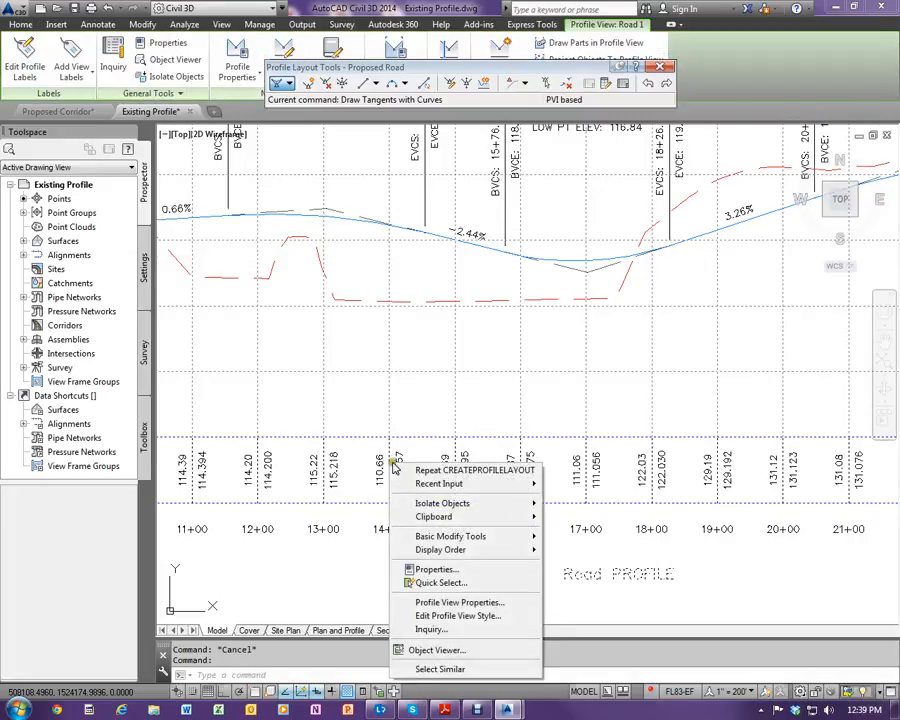
click(490, 603)
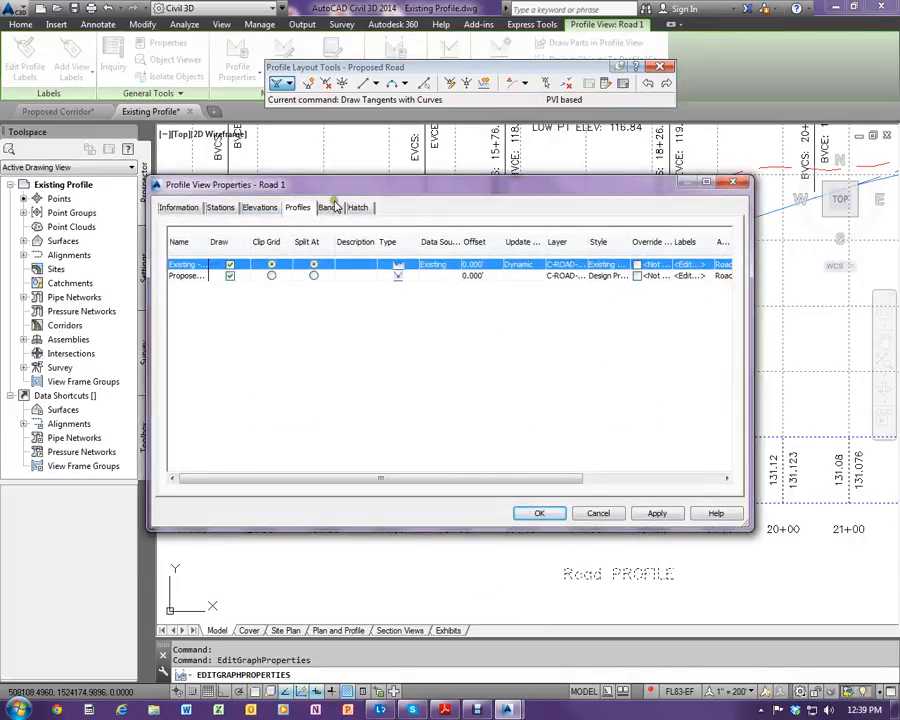
click(328, 208)
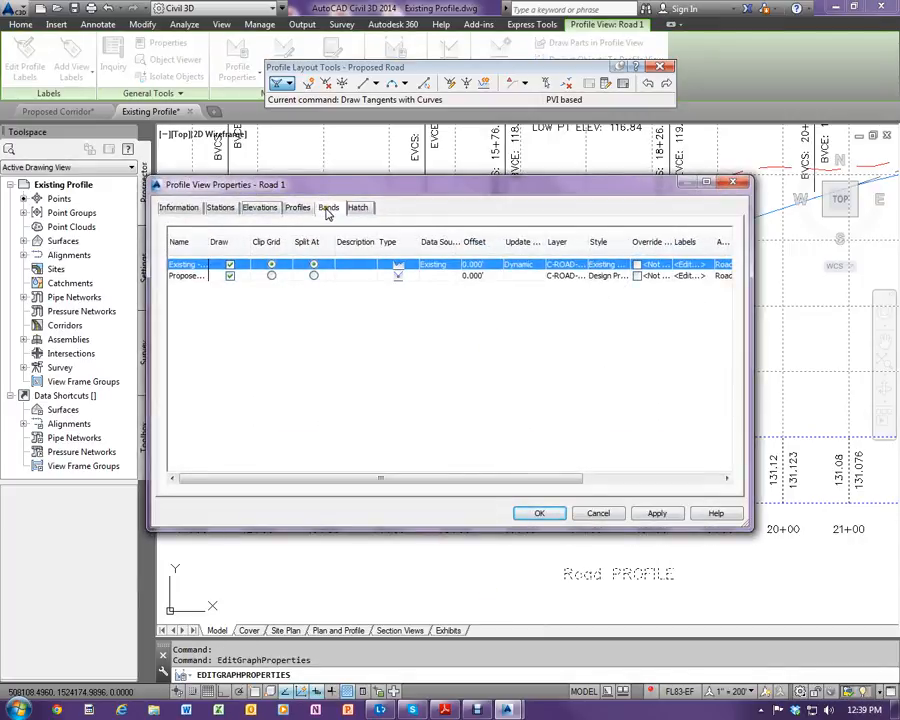
Step: Set Profile2 of the profile data band beneath the profile view to Proposed Road and apply the change
click(623, 447)
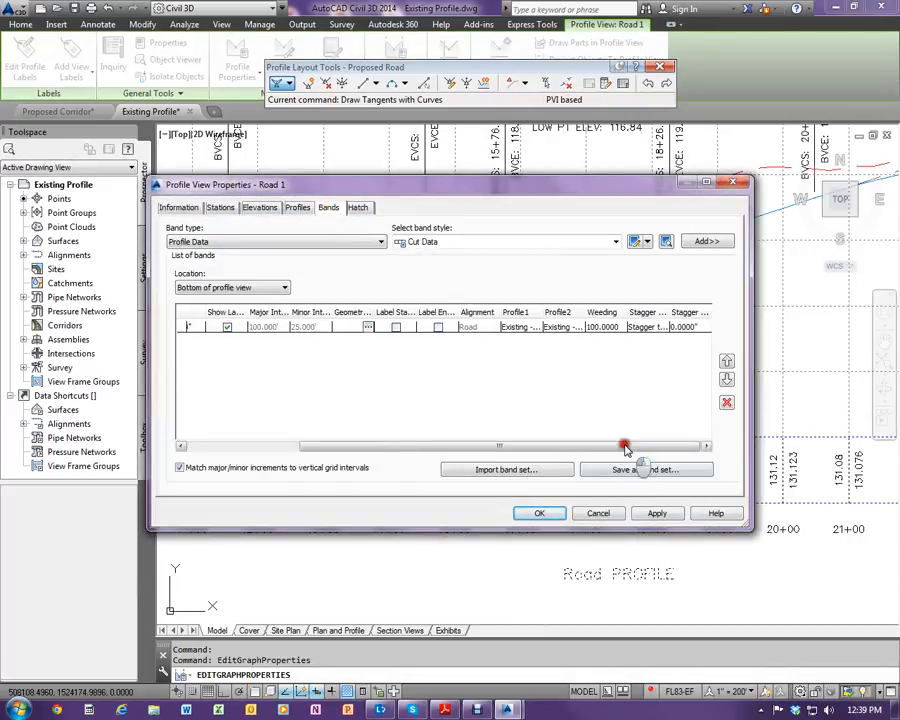
click(564, 329)
click(567, 330)
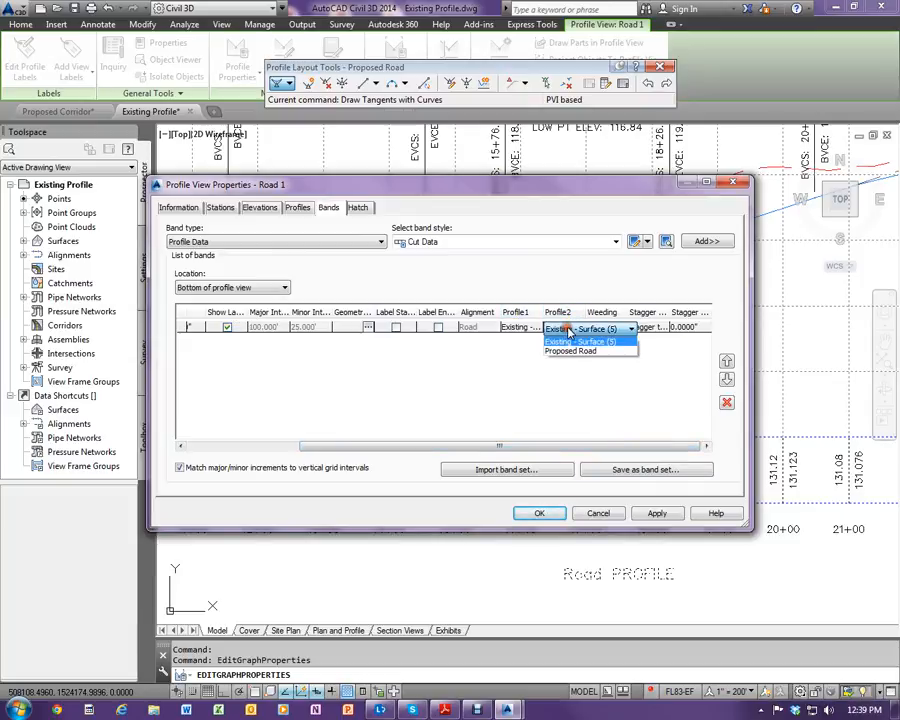
click(575, 352)
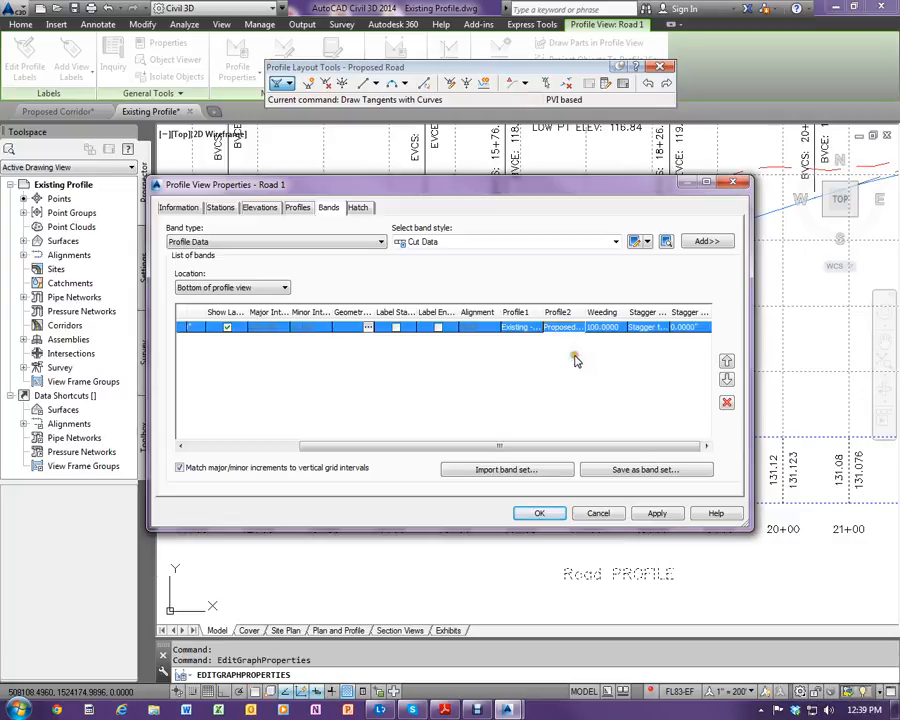
click(653, 514)
click(539, 513)
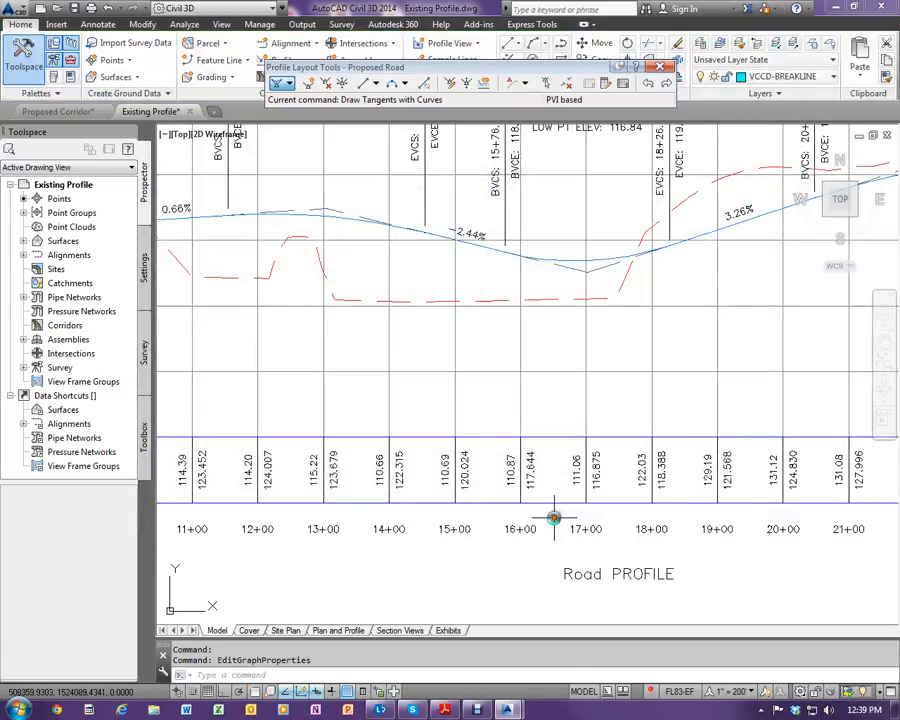
Step: Lower the curve label of the crest near station 13+04 slightly and inspect the band elevations around station 17+00
scroll(526, 426, down, 2)
click(436, 210)
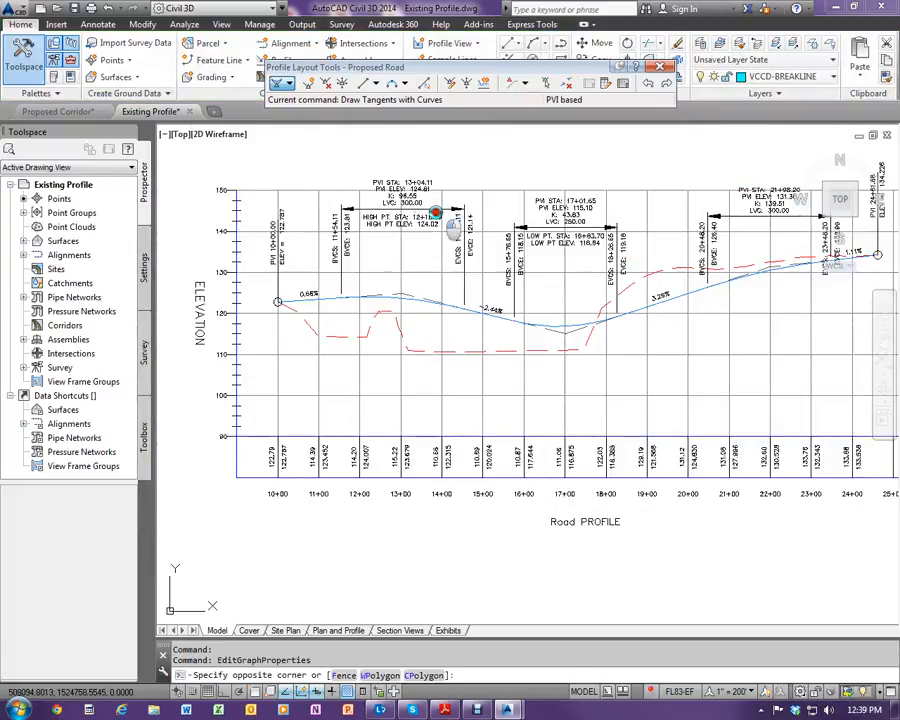
click(430, 209)
click(401, 219)
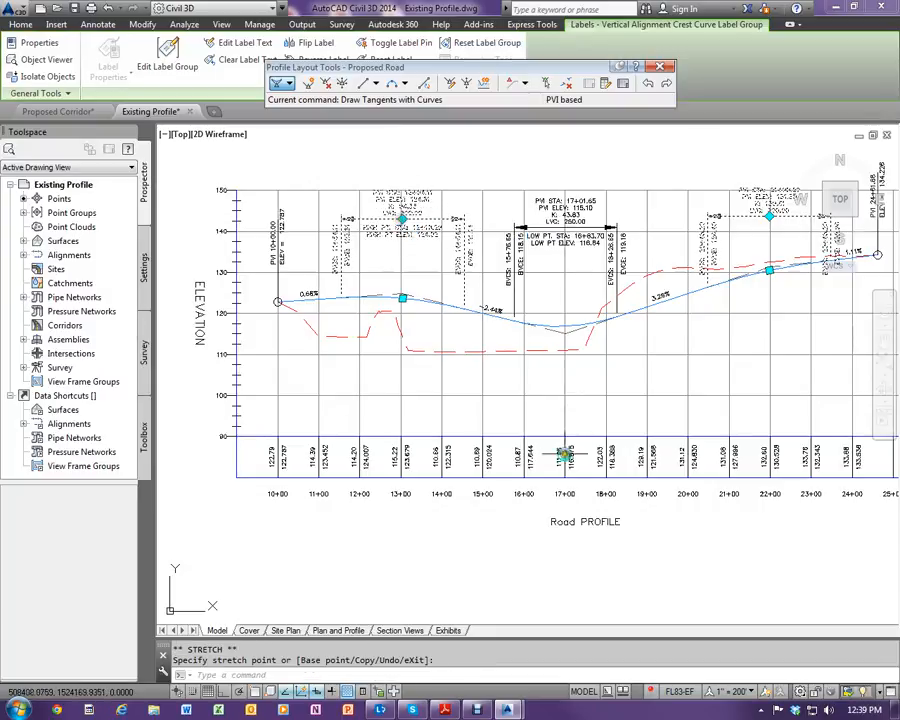
scroll(568, 465, up, 4)
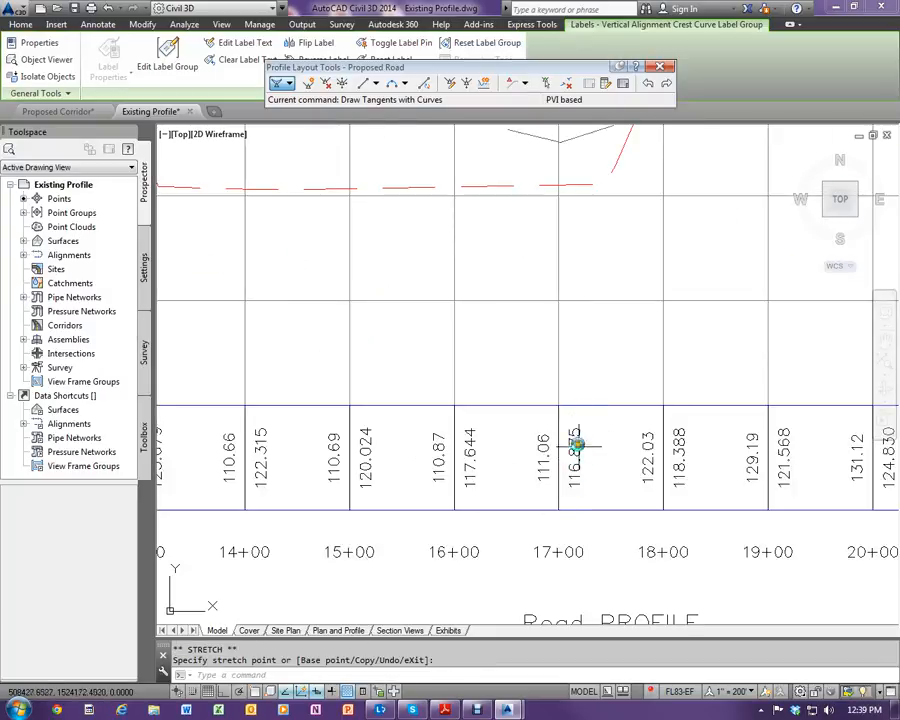
Step: Clear the label selection, lower the curve label of the crest at PVI station 13+04.11 further toward the profile, and deselect it
scroll(569, 466, down, 2)
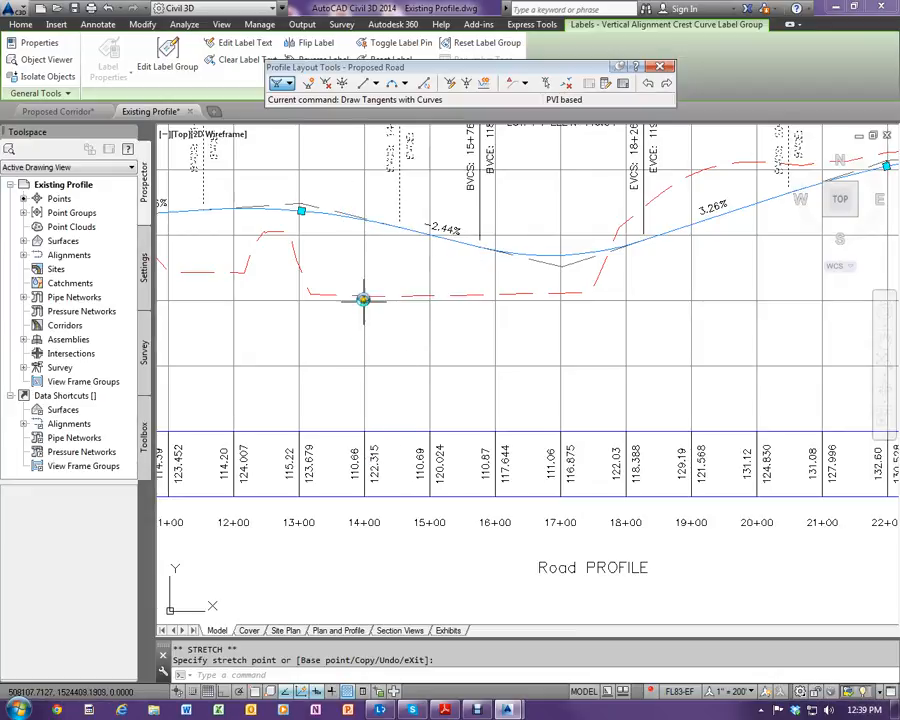
scroll(415, 305, down, 1)
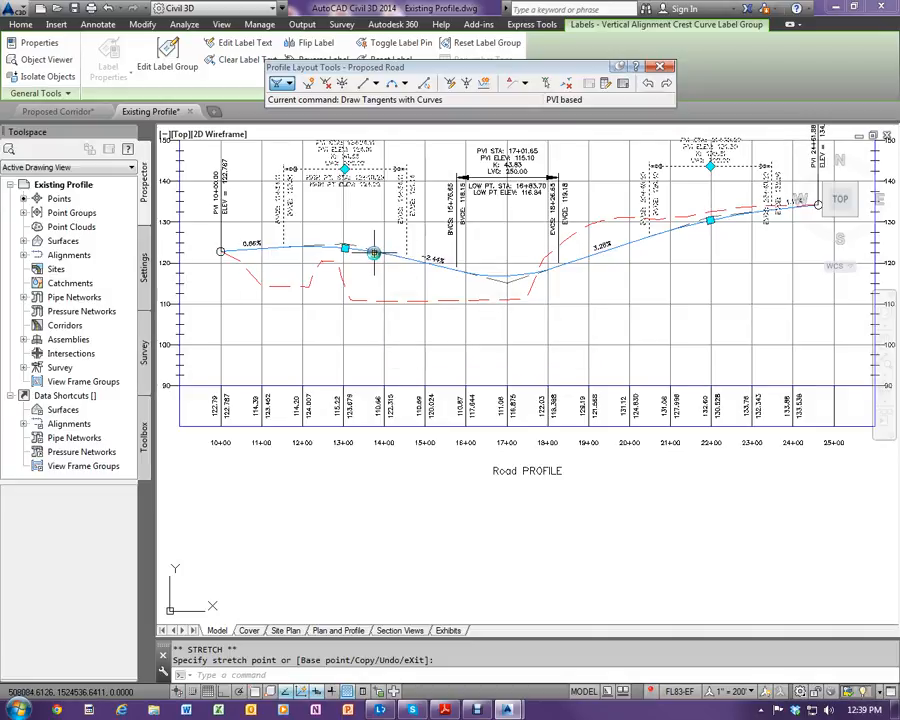
scroll(354, 406, down, 2)
scroll(384, 198, up, 5)
key(Escape)
key(Escape)
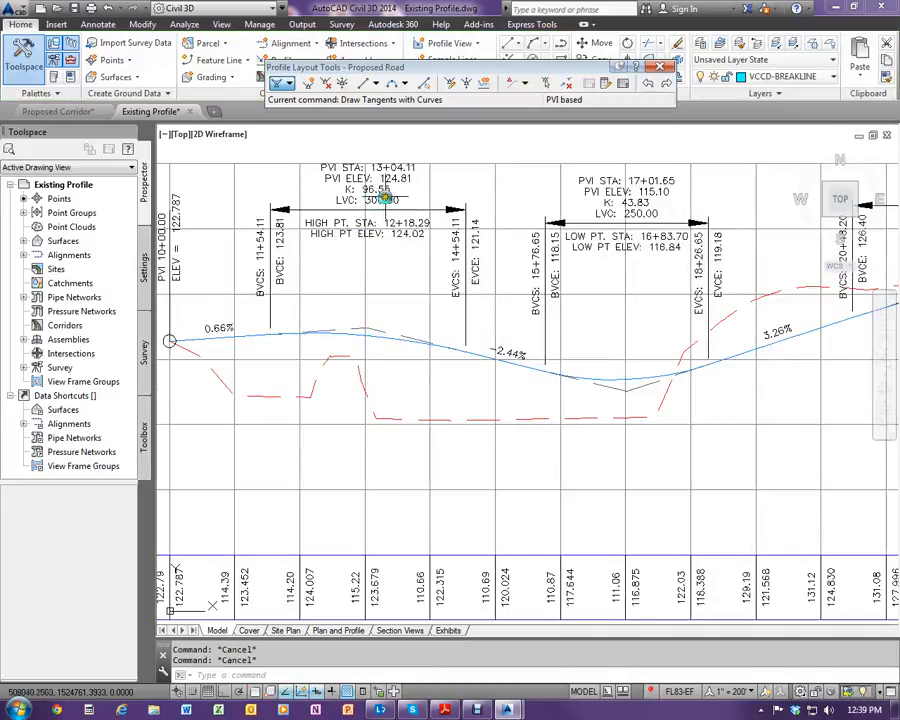
middle_drag(400, 242, 399, 254)
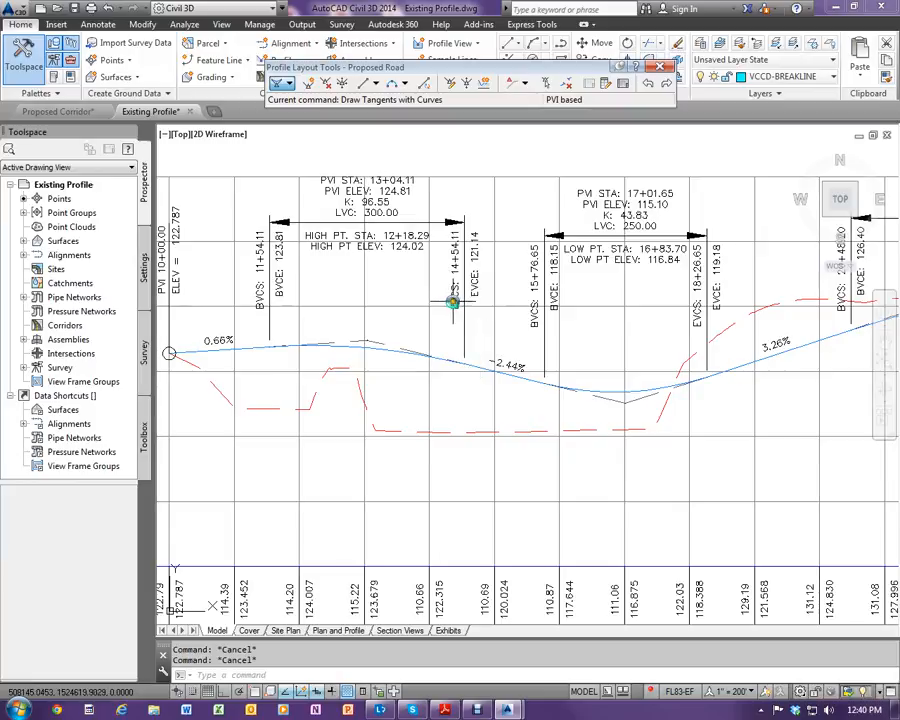
click(369, 224)
click(369, 224)
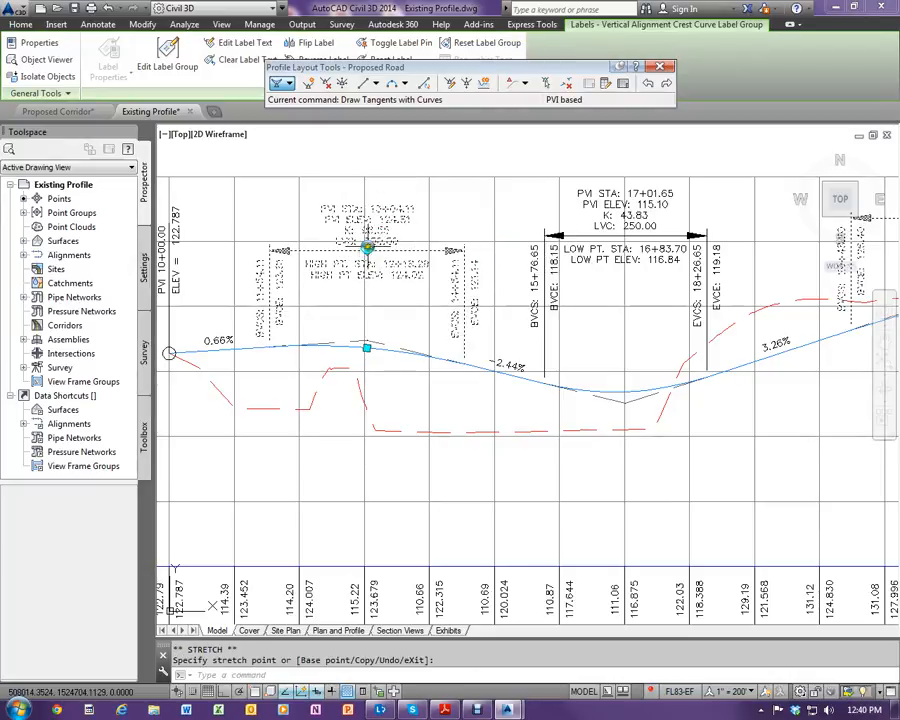
key(Escape)
key(Escape)
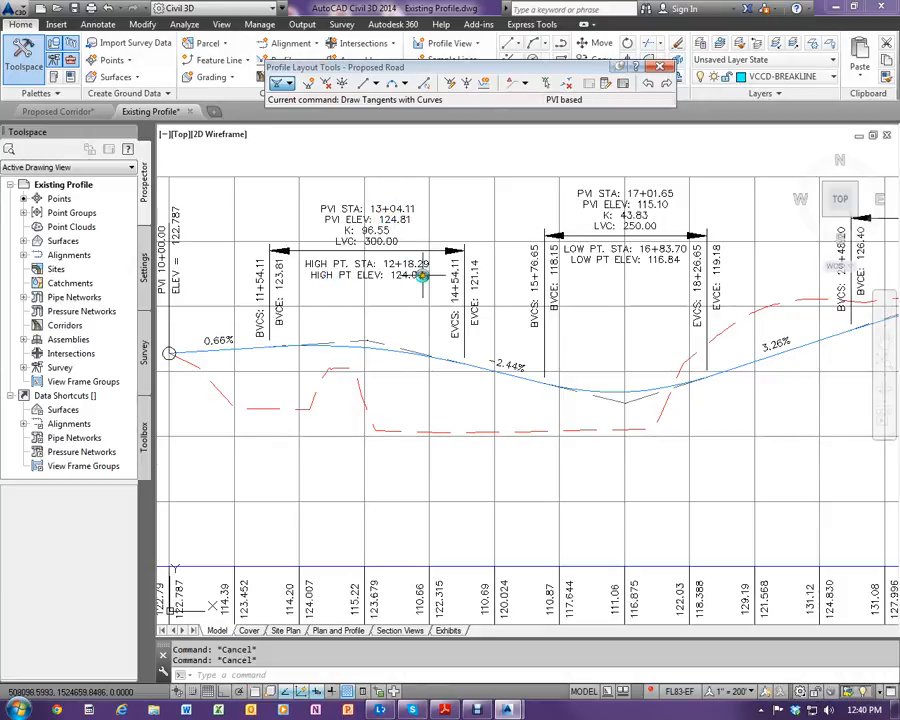
Step: Examine the tangent intersection at the 13+04.11 crest up close, and review the curves and labels along the whole Road profile
scroll(366, 342, up, 10)
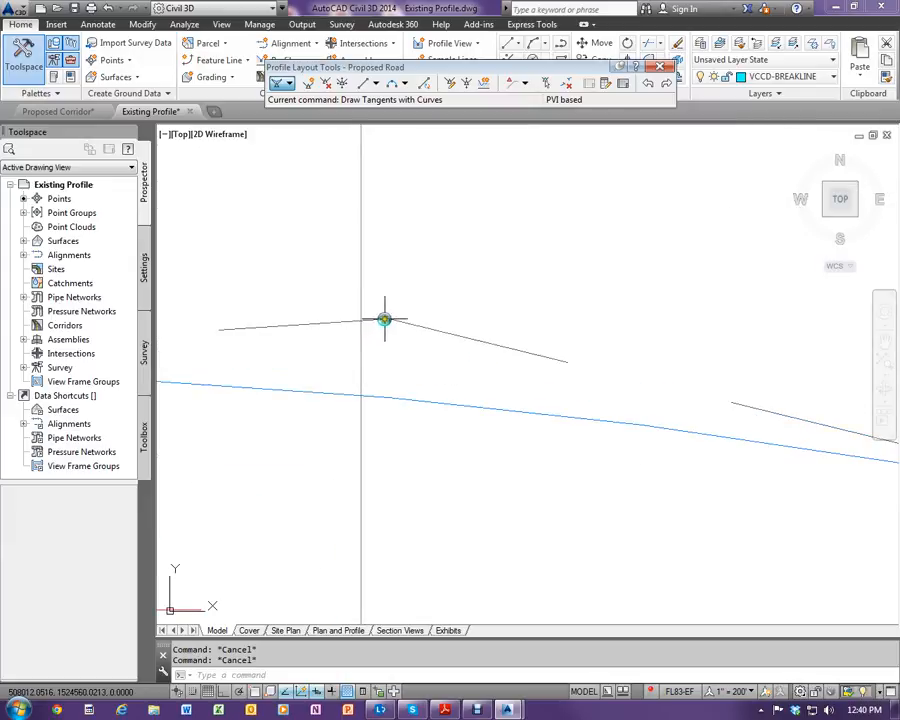
middle_drag(397, 319, 432, 313)
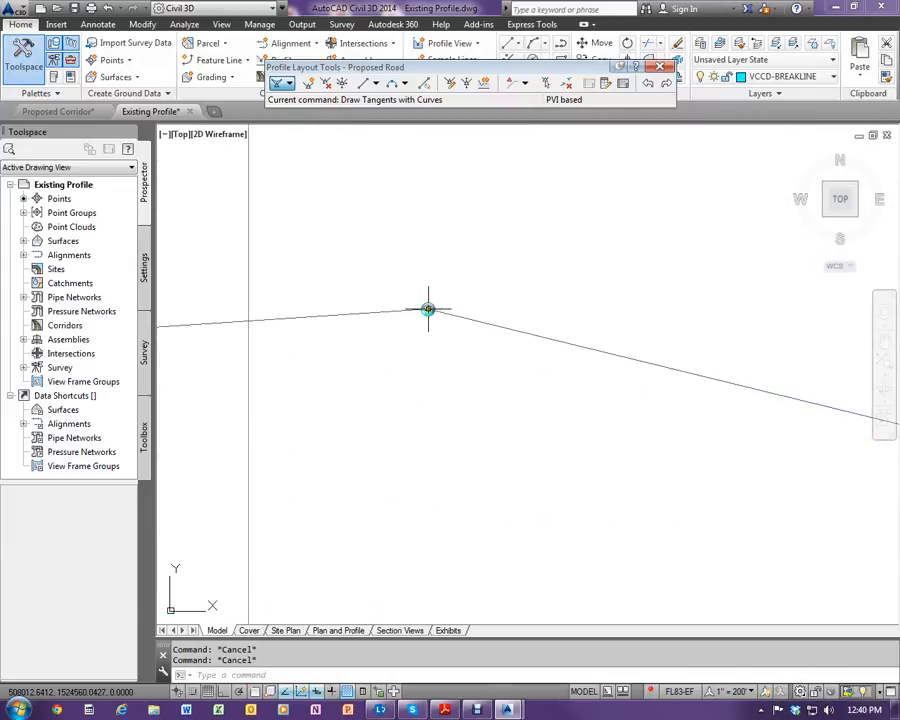
scroll(428, 312, down, 6)
scroll(432, 331, down, 4)
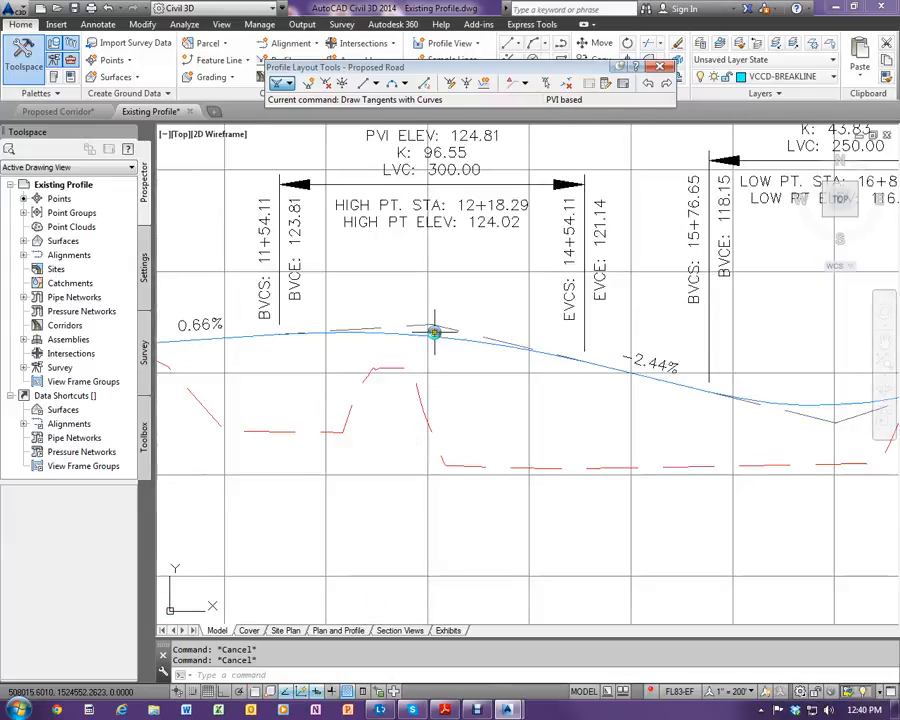
scroll(470, 334, down, 2)
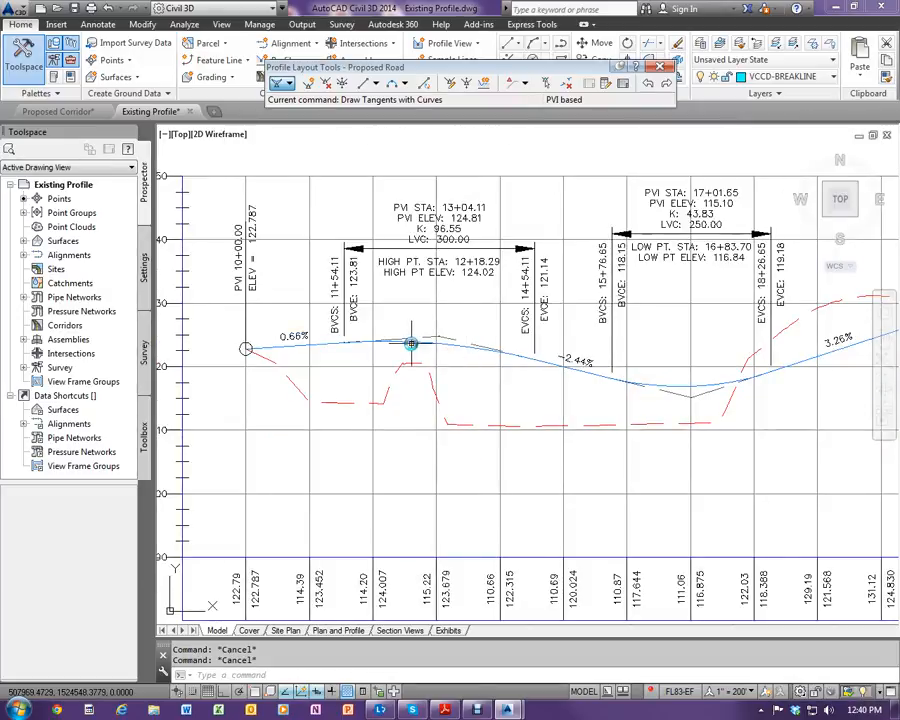
scroll(411, 344, down, 3)
scroll(640, 380, up, 3)
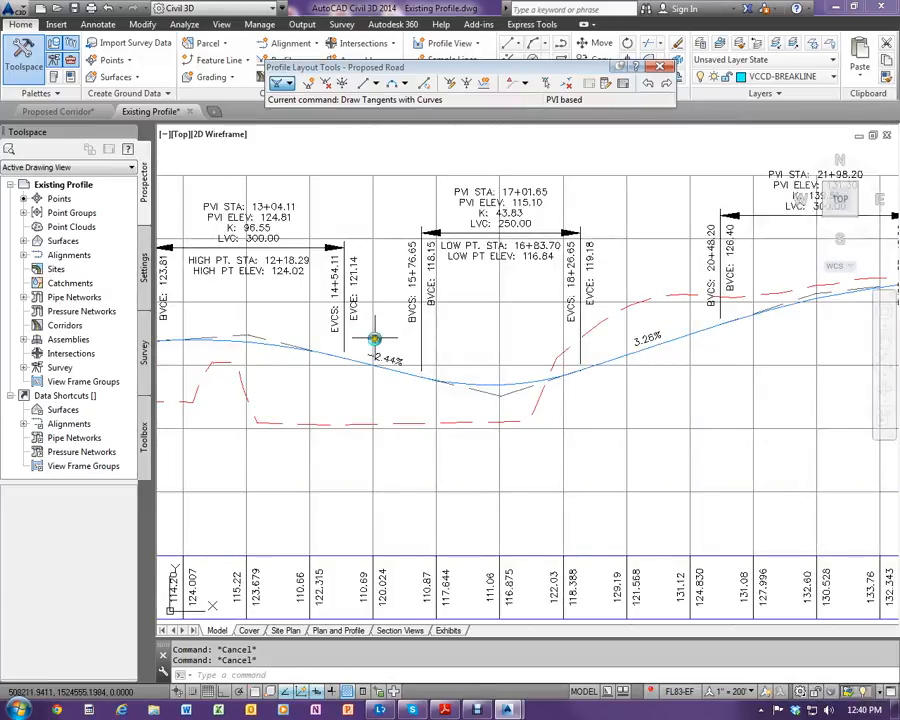
scroll(373, 337, down, 2)
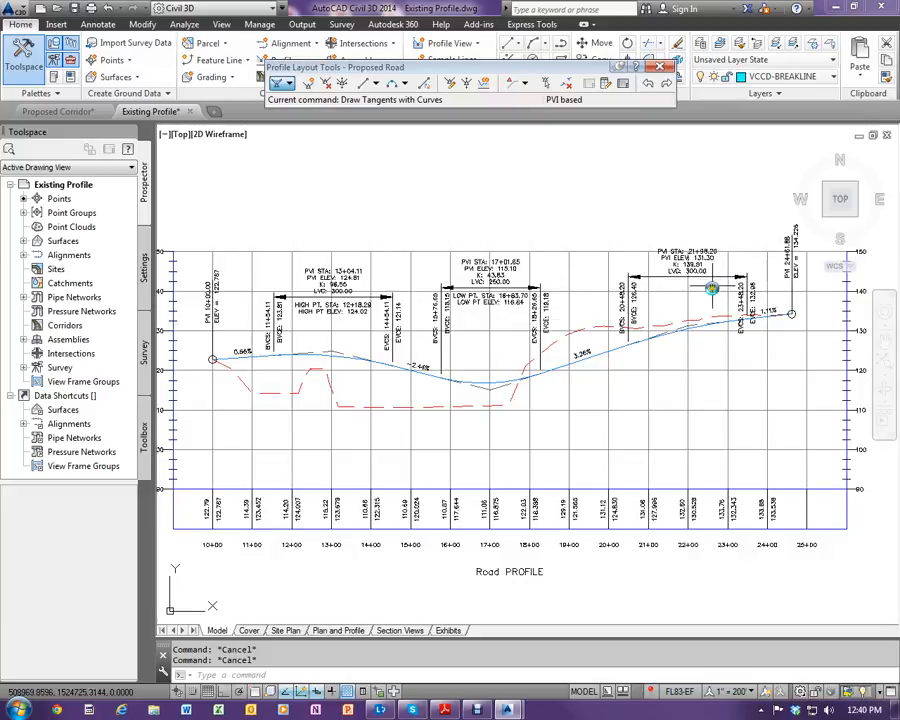
scroll(685, 337, down, 2)
scroll(639, 342, up, 2)
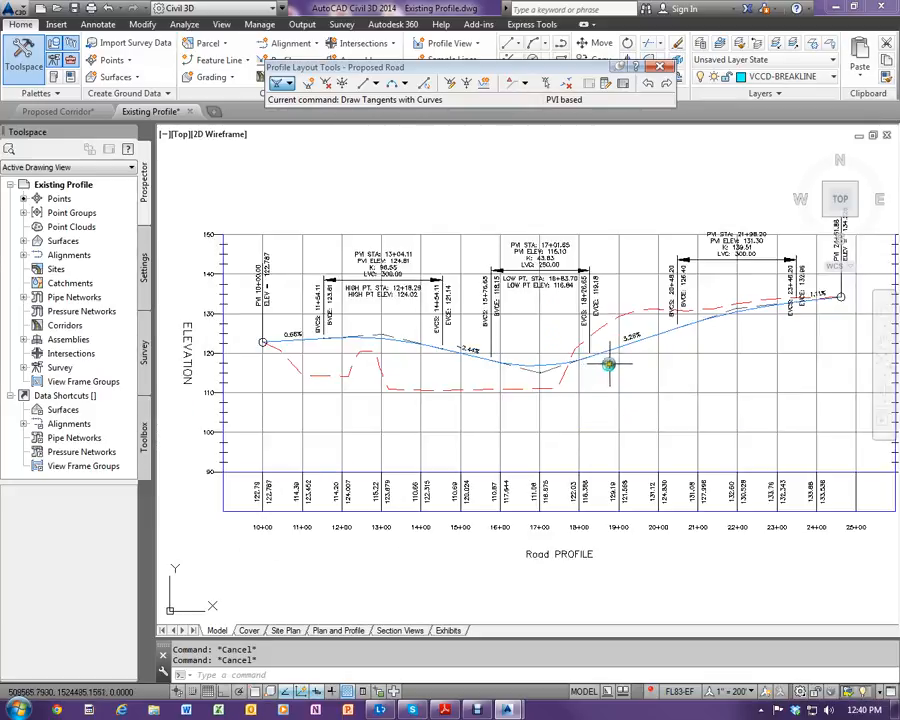